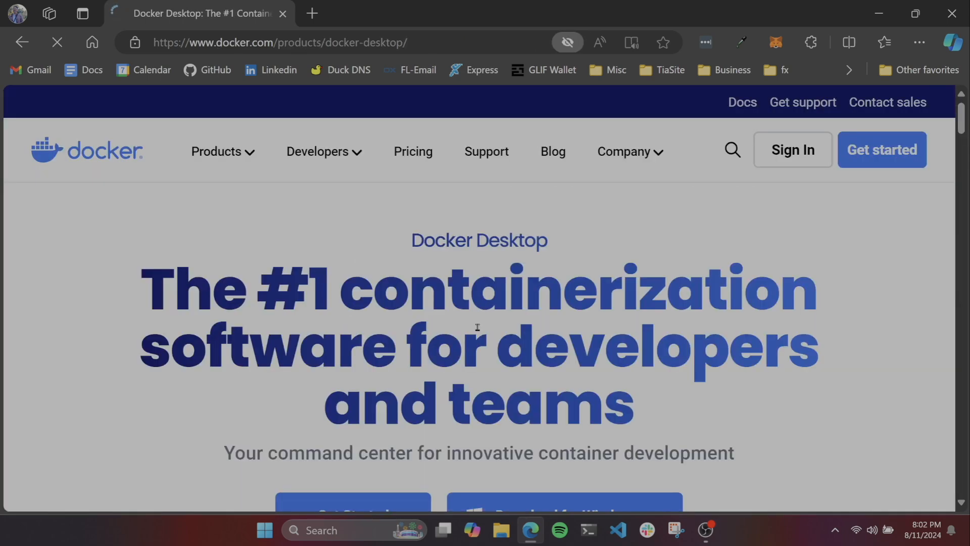
# - Download the Windows version of Docker Desktop and run its installer through to the end
pyautogui.scroll(-3, 482, 326)
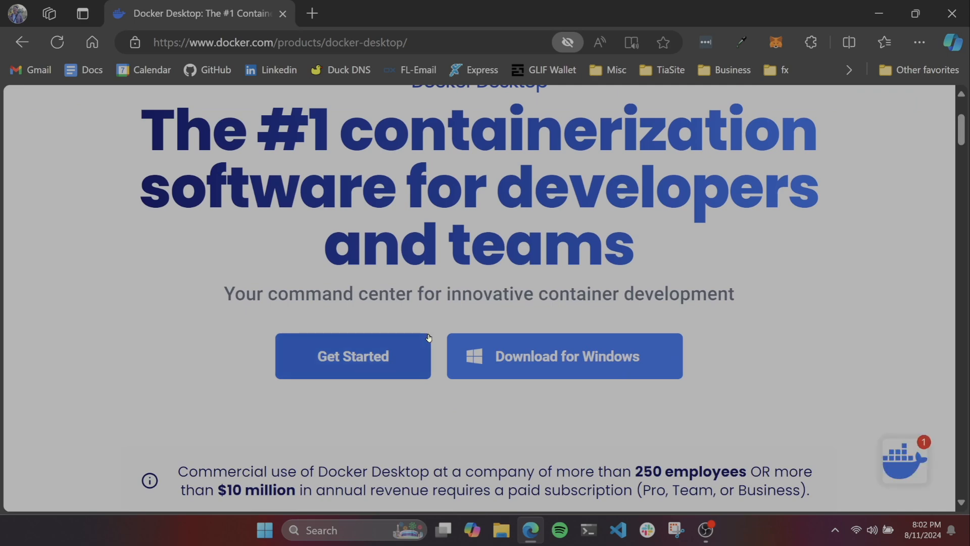
pyautogui.moveTo(568, 355)
pyautogui.scroll(-2, 581, 357)
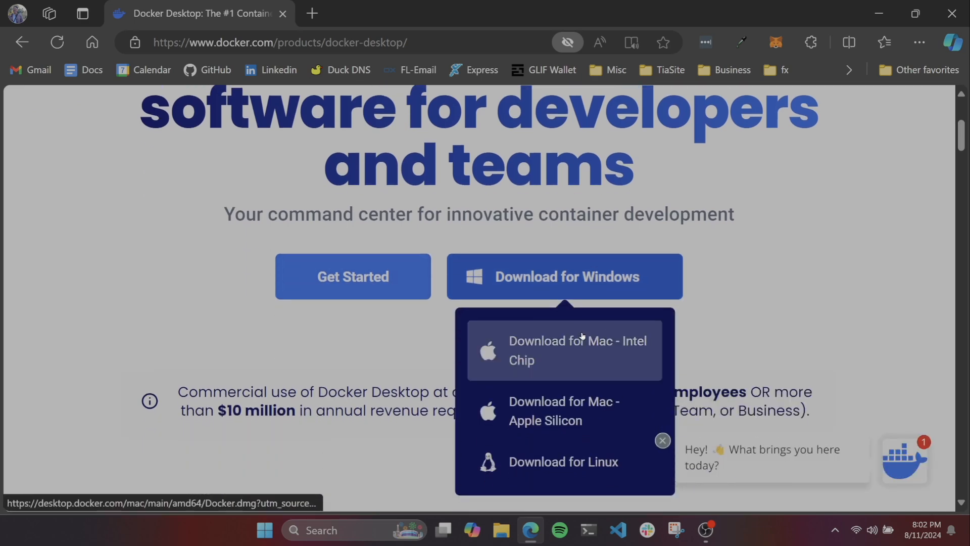
pyautogui.click(574, 278)
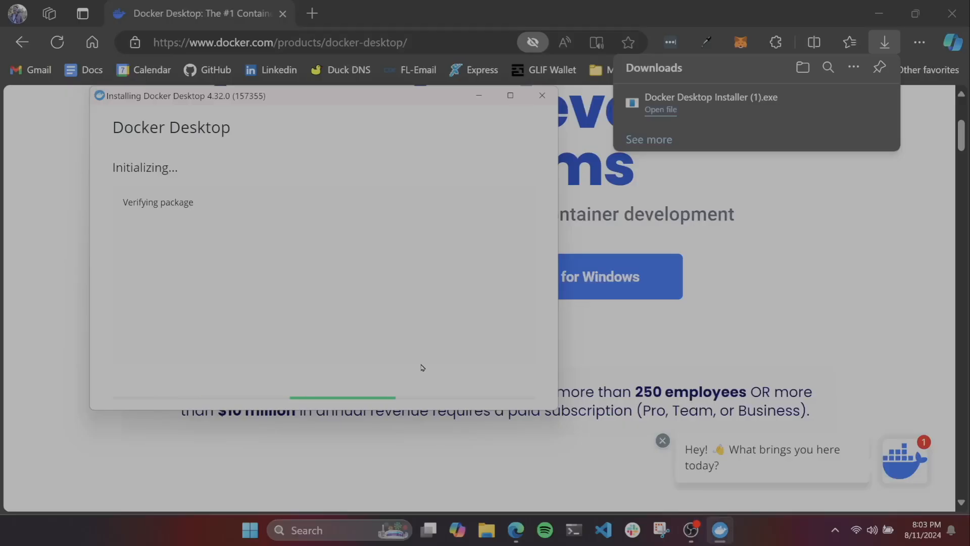
pyautogui.click(513, 402)
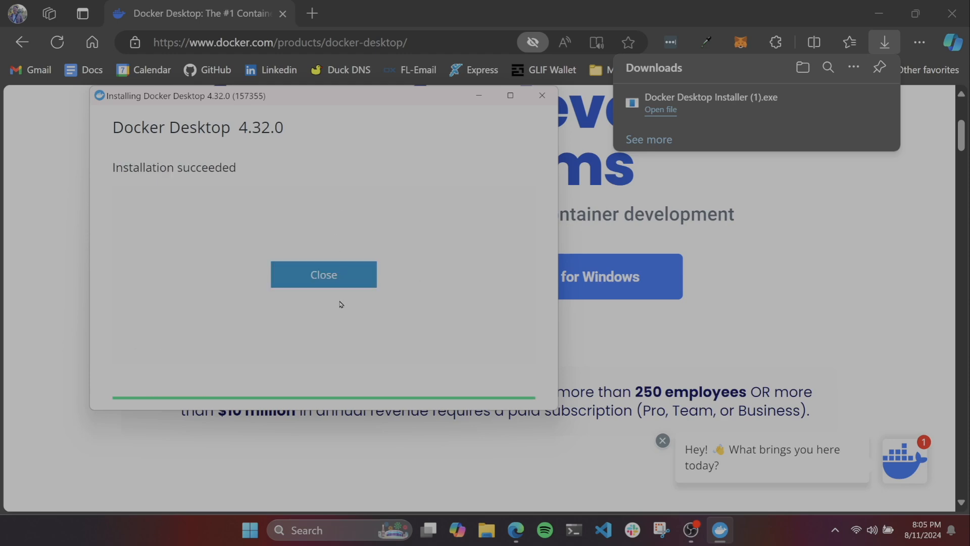
pyautogui.click(332, 276)
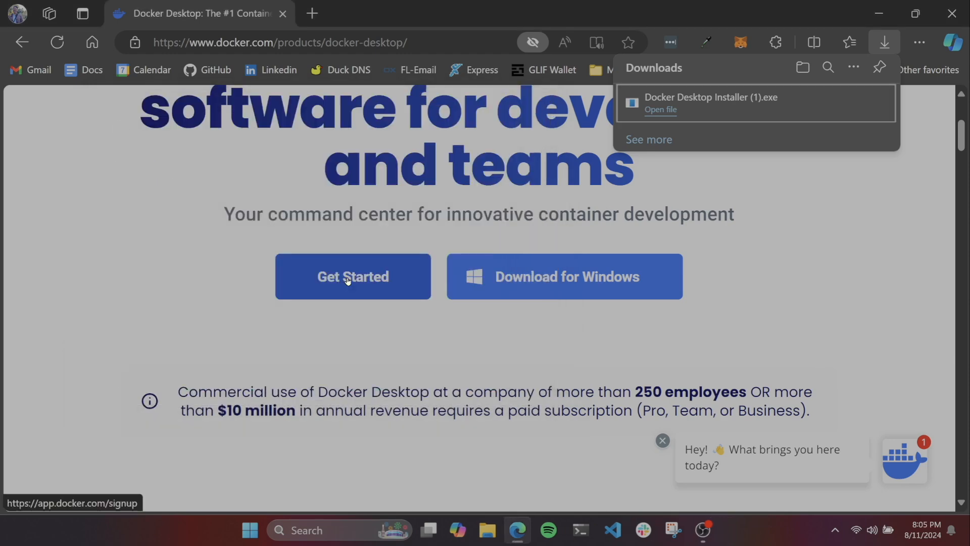
# - Launch Docker Desktop from the Windows desktop and accept its Subscription Service Agreement
pyautogui.click(891, 15)
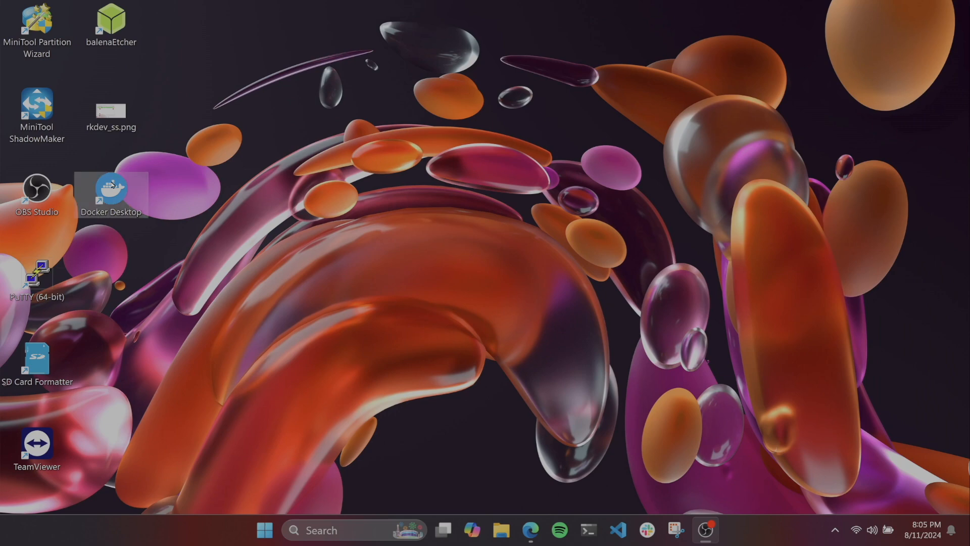
pyautogui.doubleClick(113, 188)
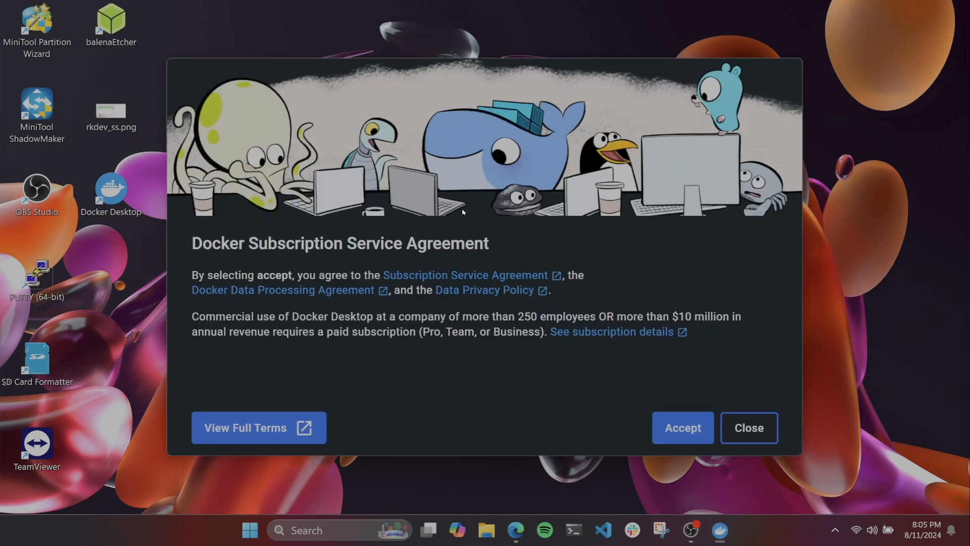
pyautogui.click(682, 428)
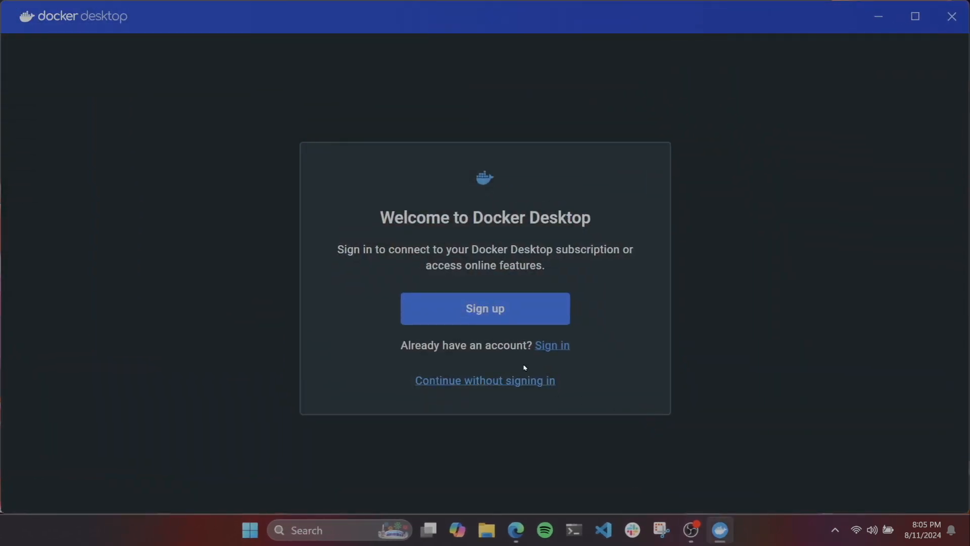
# - Sign in to Docker Desktop with a Google account and let the browser open the desktop app
pyautogui.click(562, 347)
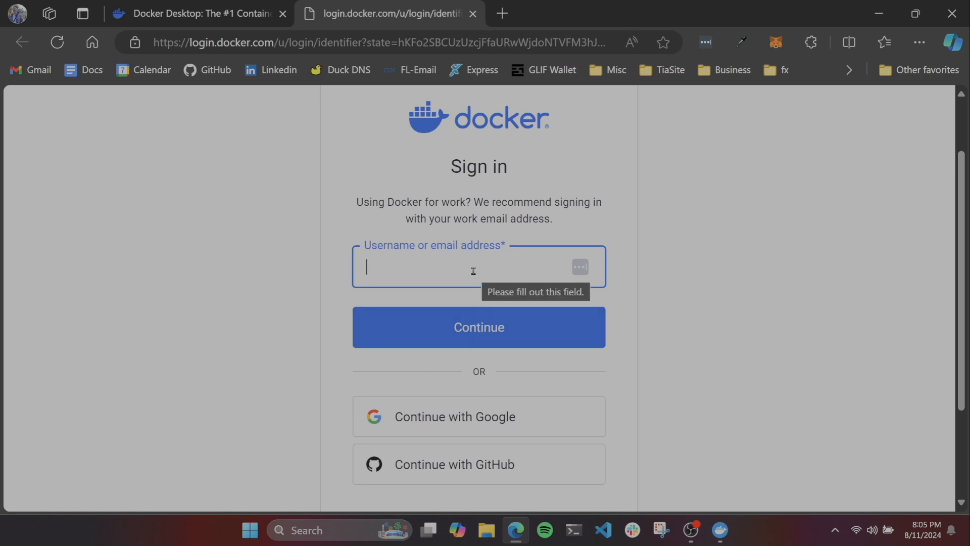
pyautogui.click(485, 430)
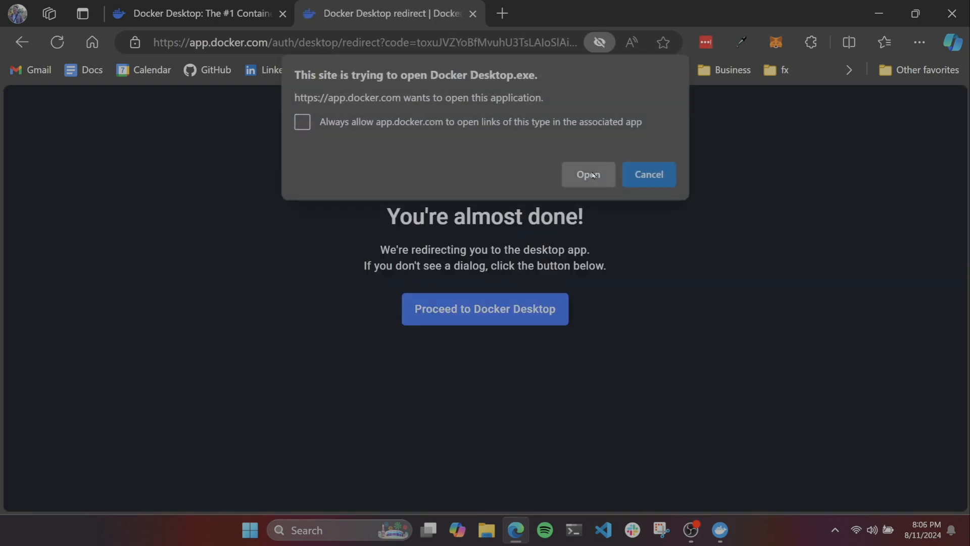
pyautogui.click(594, 175)
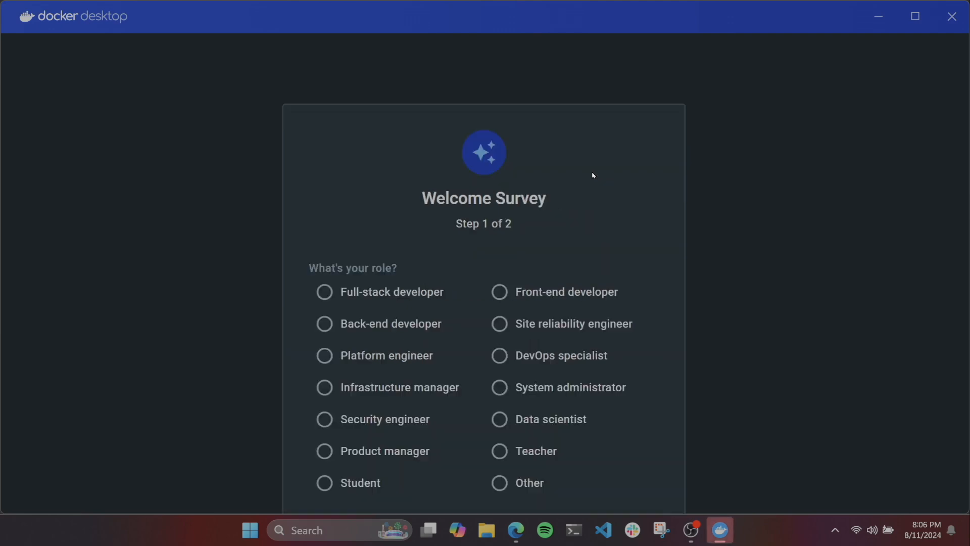
# - Complete the welcome survey with Other as the role and Other (specify) as the intended use
pyautogui.scroll(-2, 463, 230)
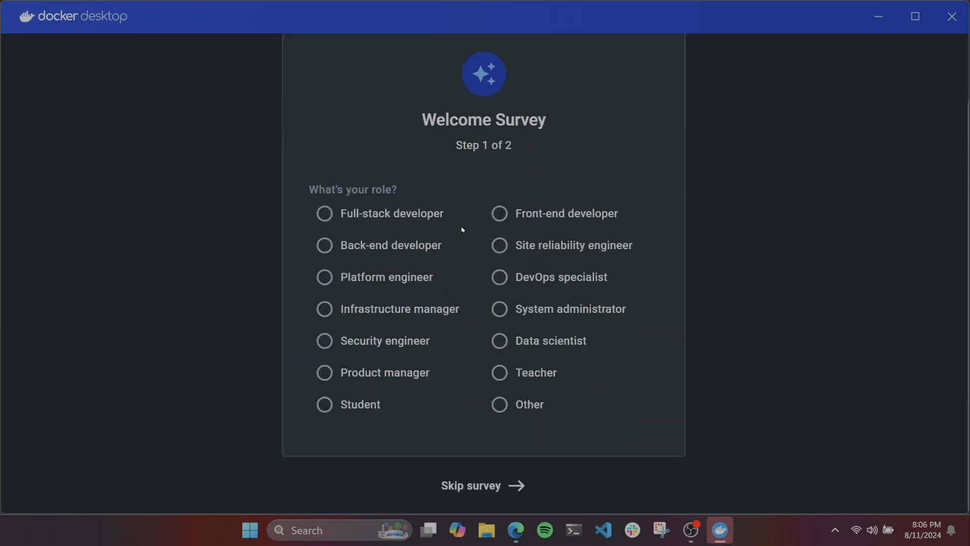
pyautogui.click(502, 405)
pyautogui.click(521, 392)
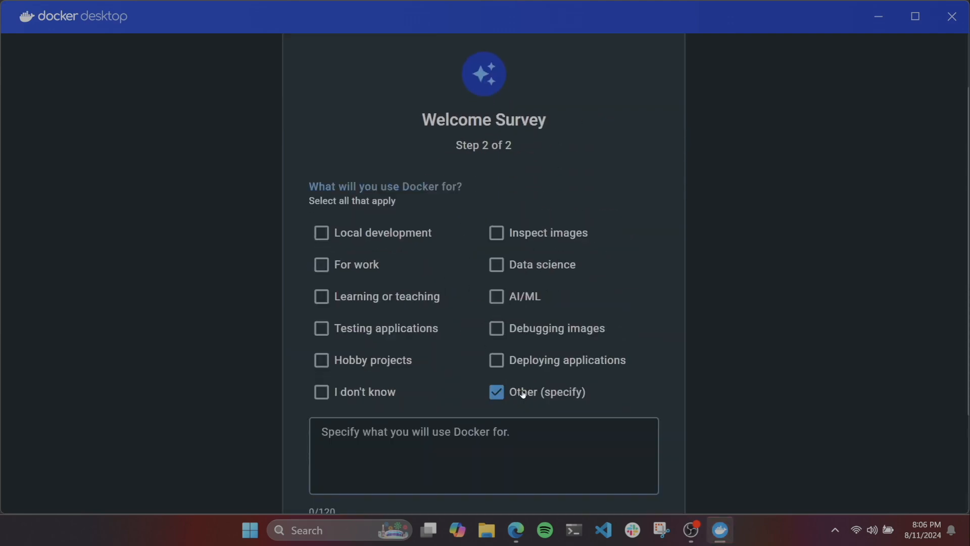
pyautogui.scroll(-3, 435, 389)
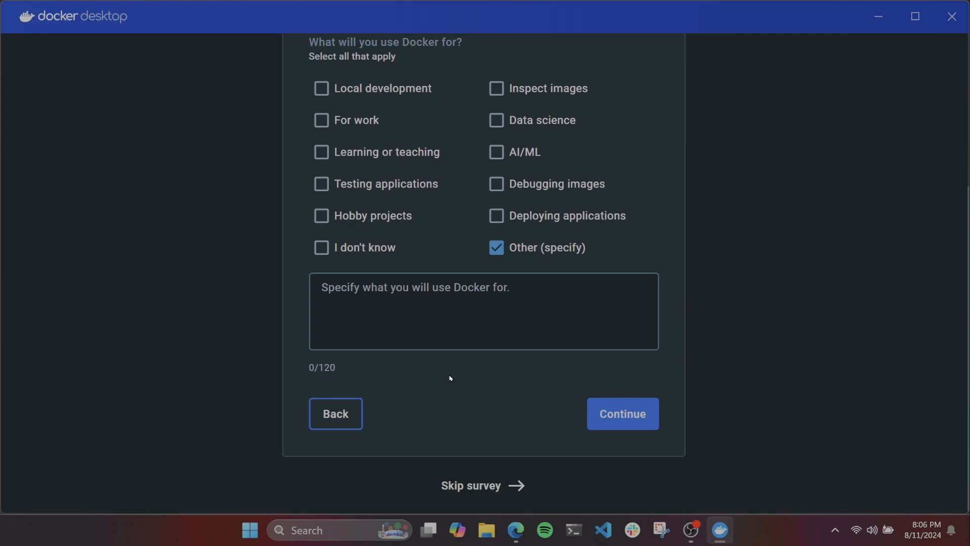
pyautogui.click(614, 422)
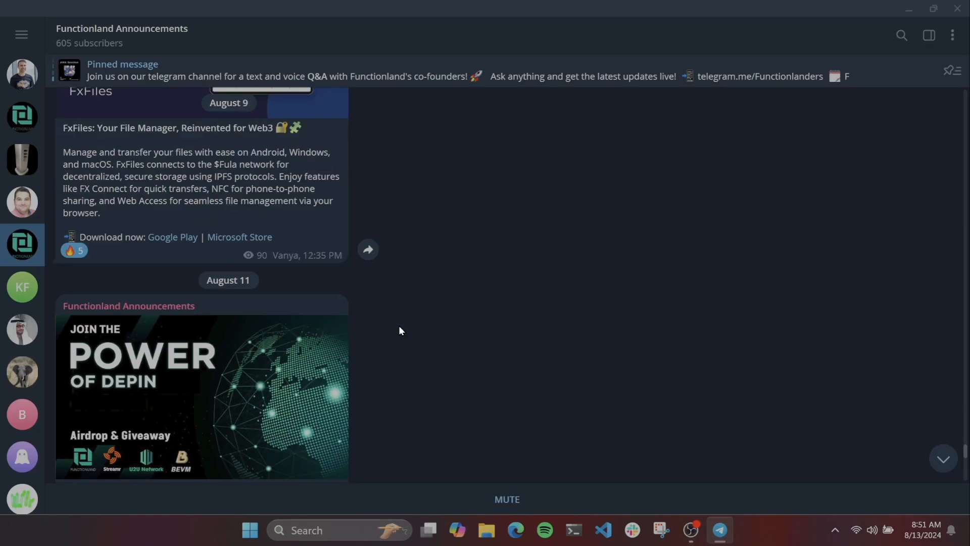
# - Download FulaSetup.exe from the August 8 testnet post in the Functionland Announcements channel
pyautogui.scroll(7, 398, 326)
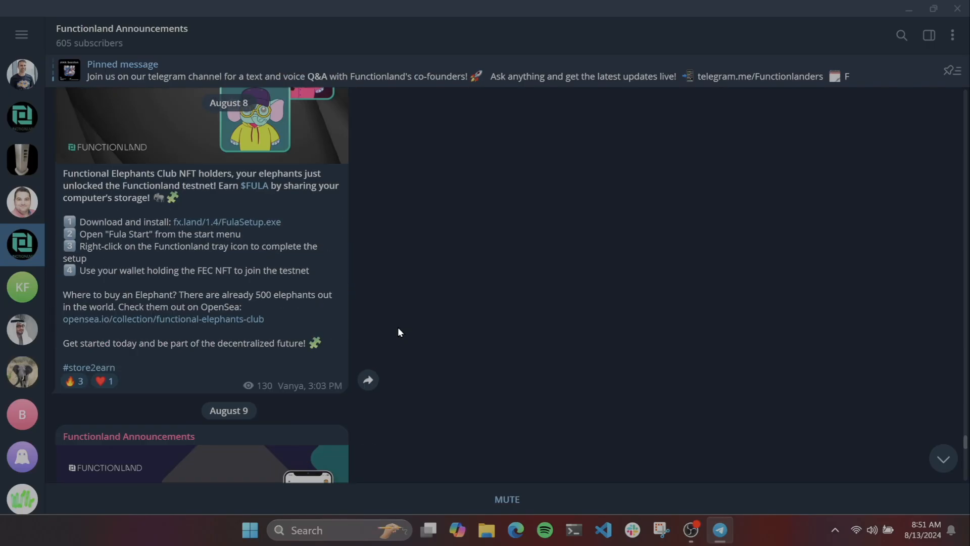
pyautogui.scroll(3, 397, 328)
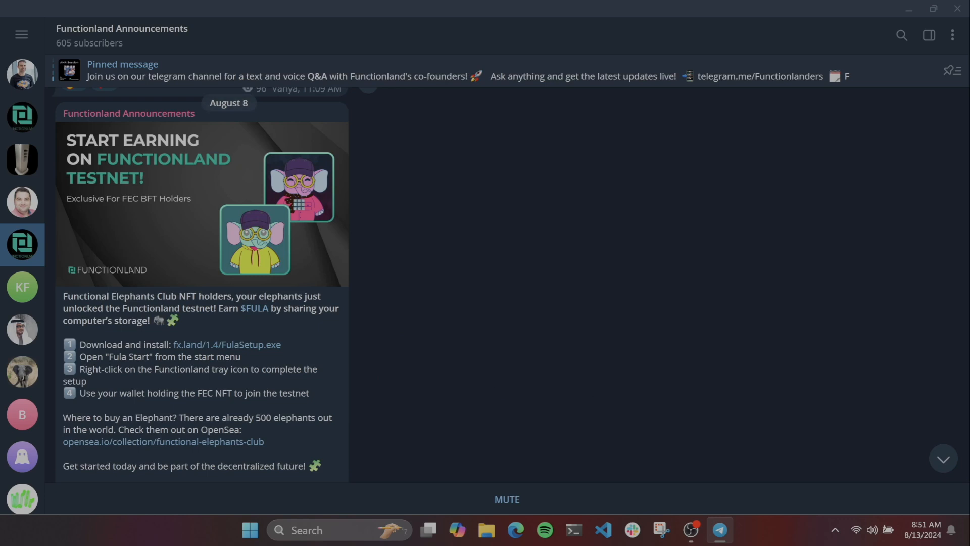
pyautogui.hotkey('alt', 'Tab')
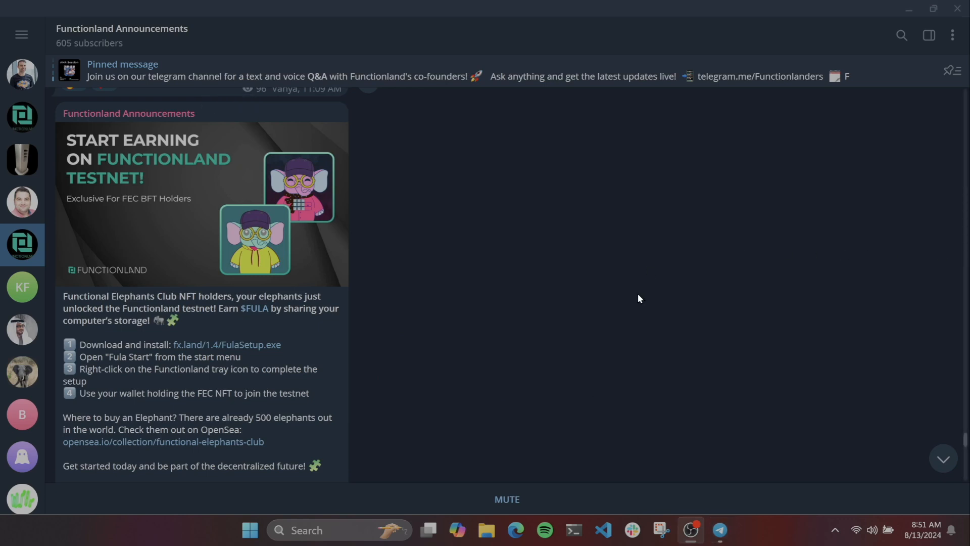
pyautogui.click(206, 345)
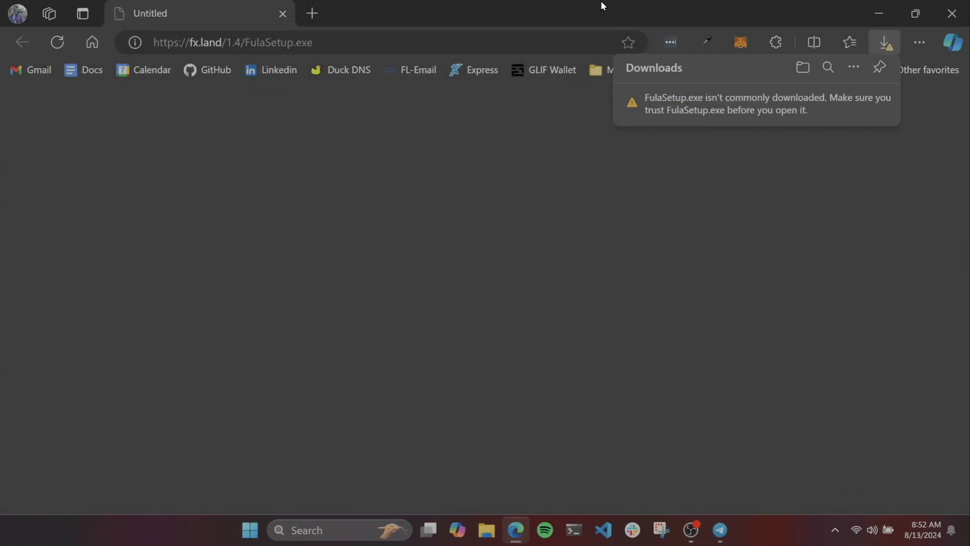
# - Keep the flagged FulaSetup.exe download despite the SmartScreen trust warning
pyautogui.click(868, 103)
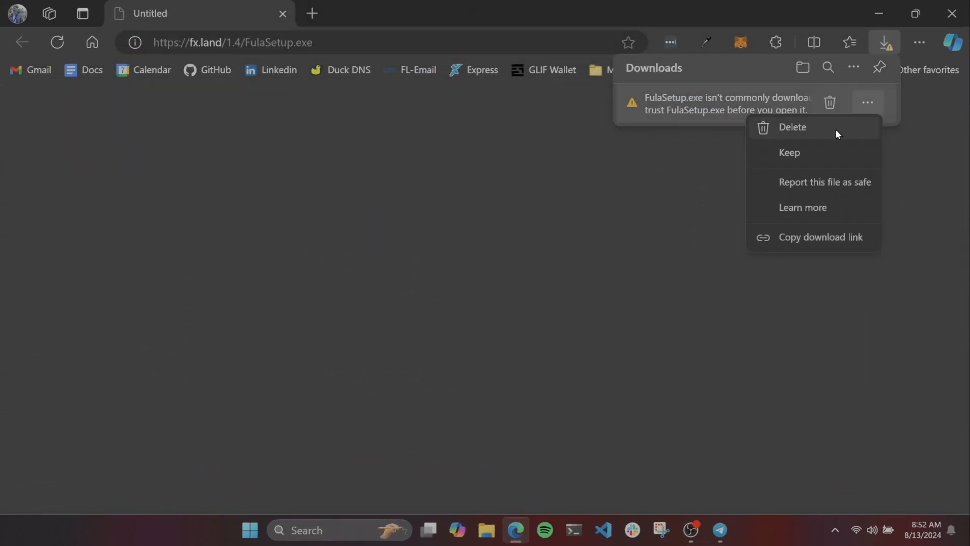
pyautogui.click(807, 152)
pyautogui.click(723, 298)
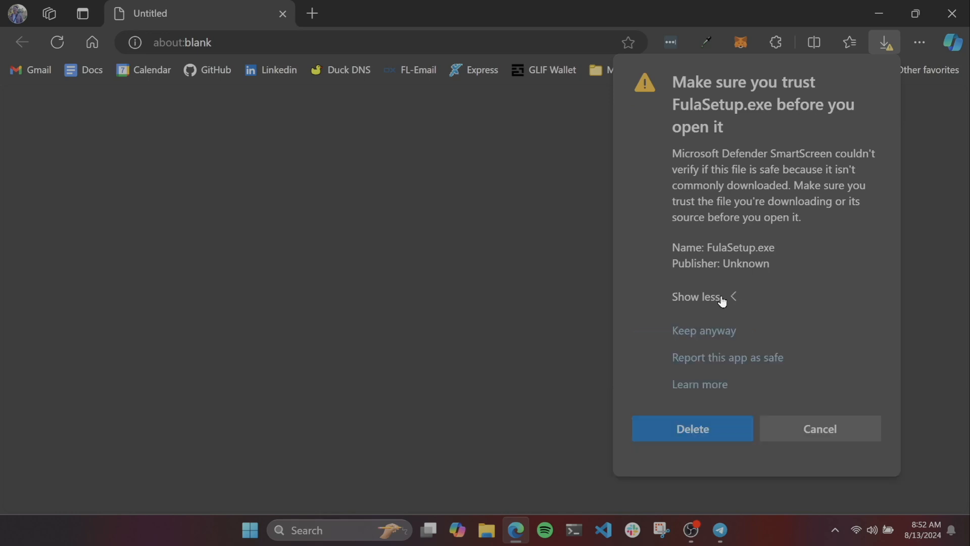
pyautogui.click(712, 335)
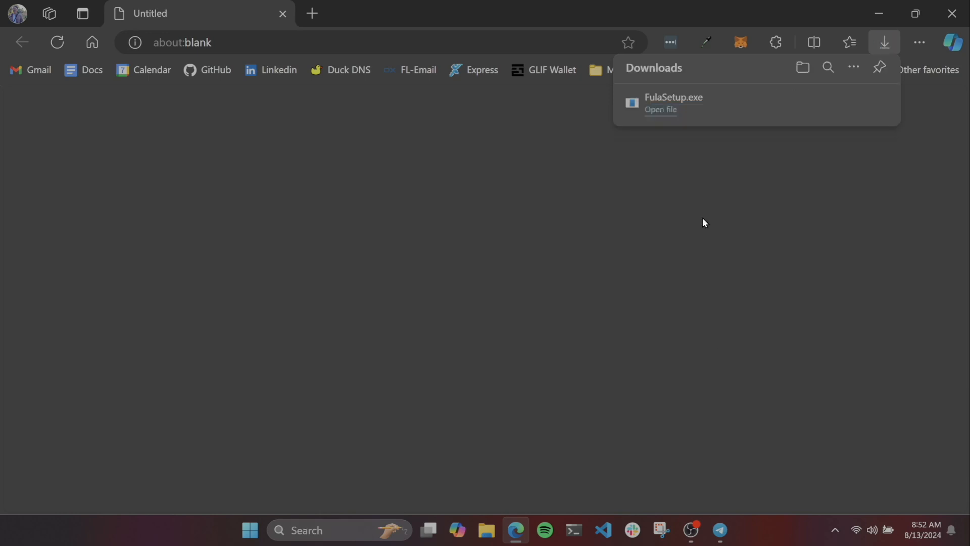
# - Run FulaSetup.exe, accept the license agreement and keep the default destination folder
pyautogui.click(721, 105)
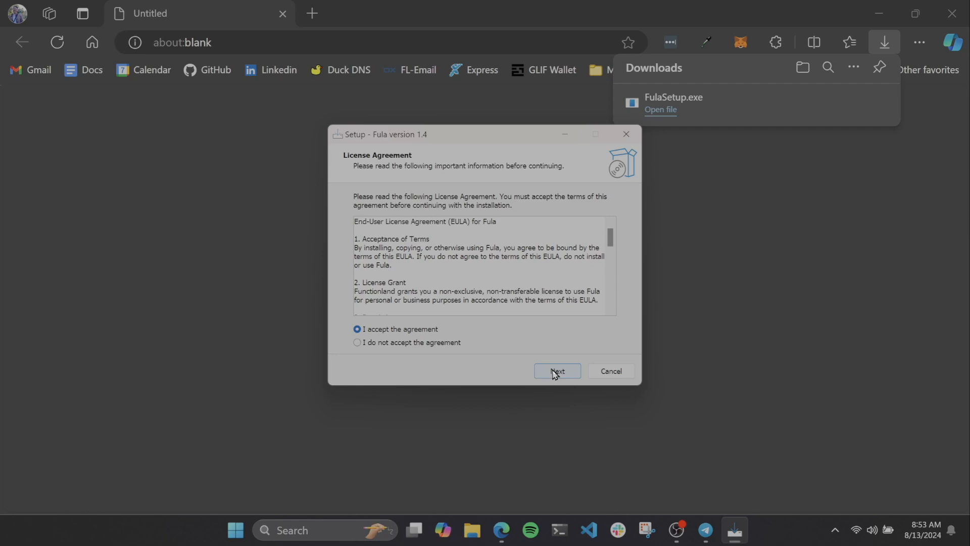
pyautogui.click(556, 373)
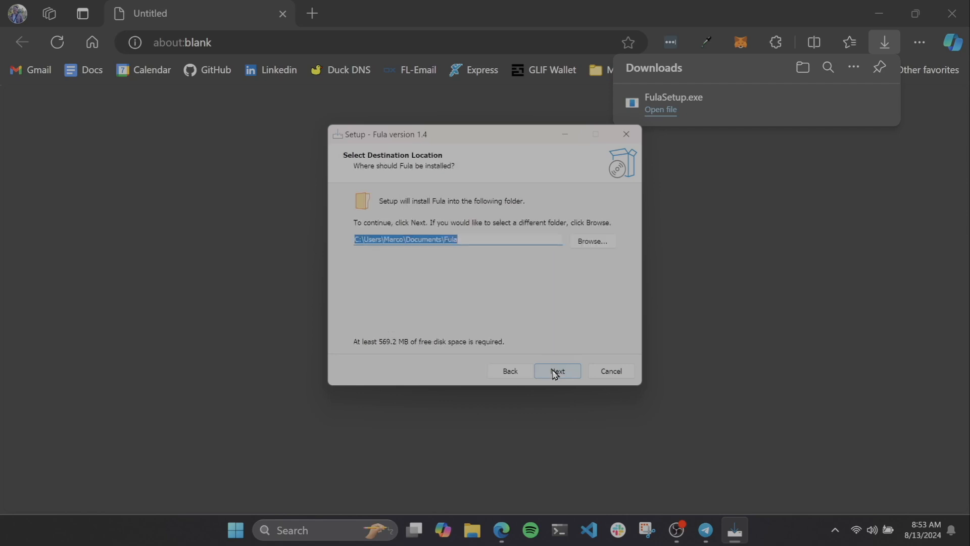
pyautogui.click(556, 373)
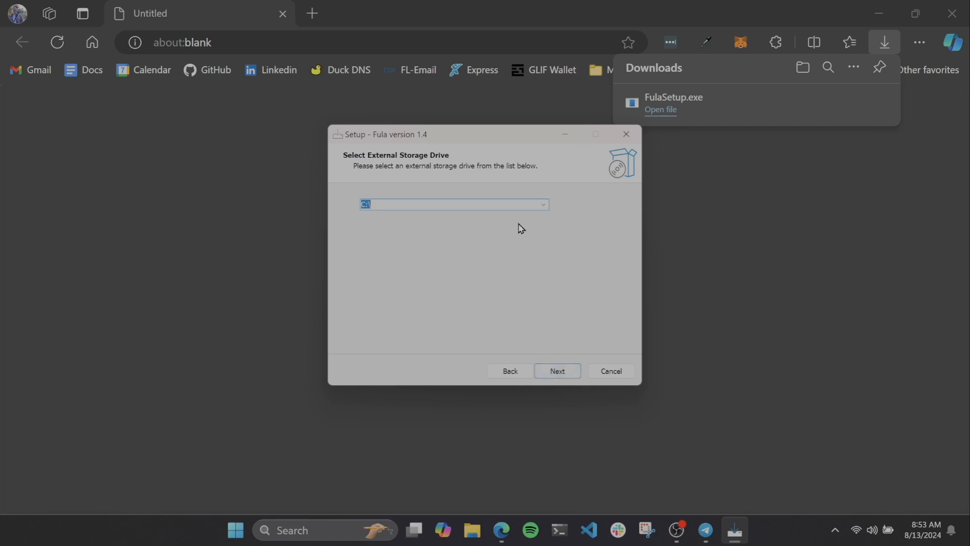
# - Choose the external storage drive for Fula, then complete the installation and exit the setup wizard
pyautogui.click(520, 203)
pyautogui.click(543, 205)
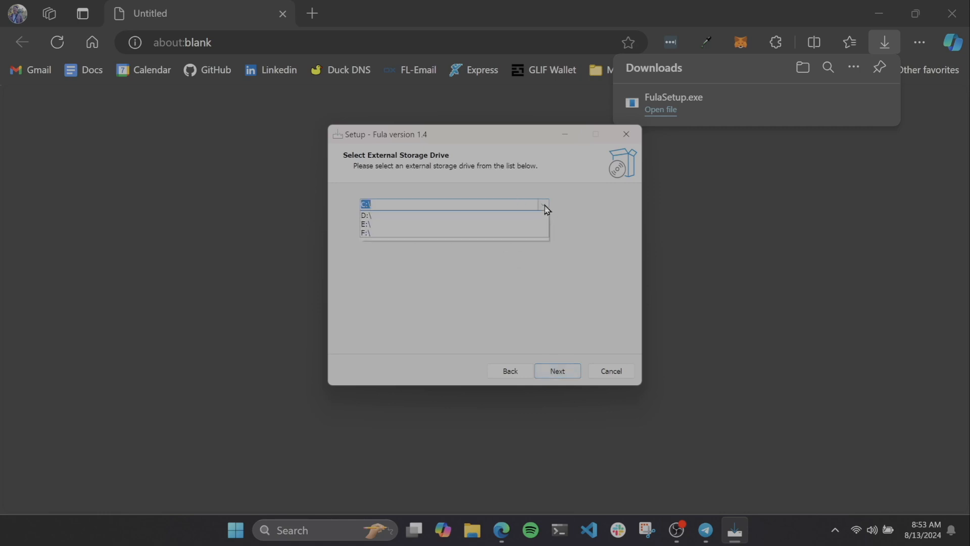
pyautogui.click(369, 235)
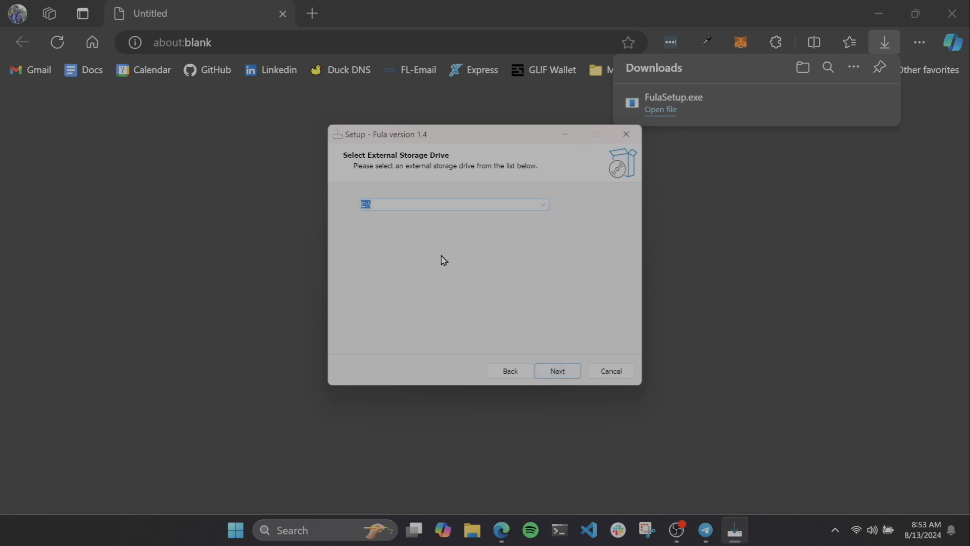
pyautogui.click(551, 372)
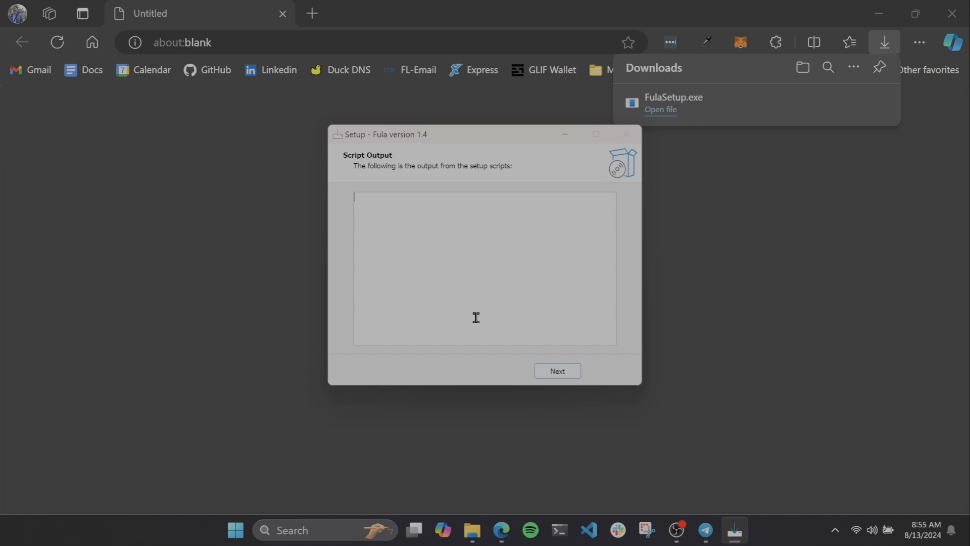
pyautogui.click(557, 371)
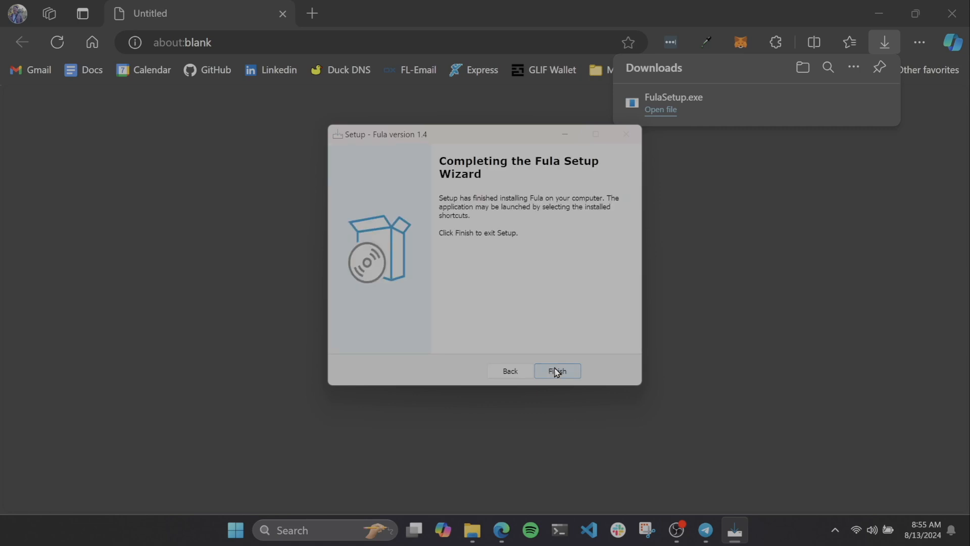
pyautogui.click(557, 371)
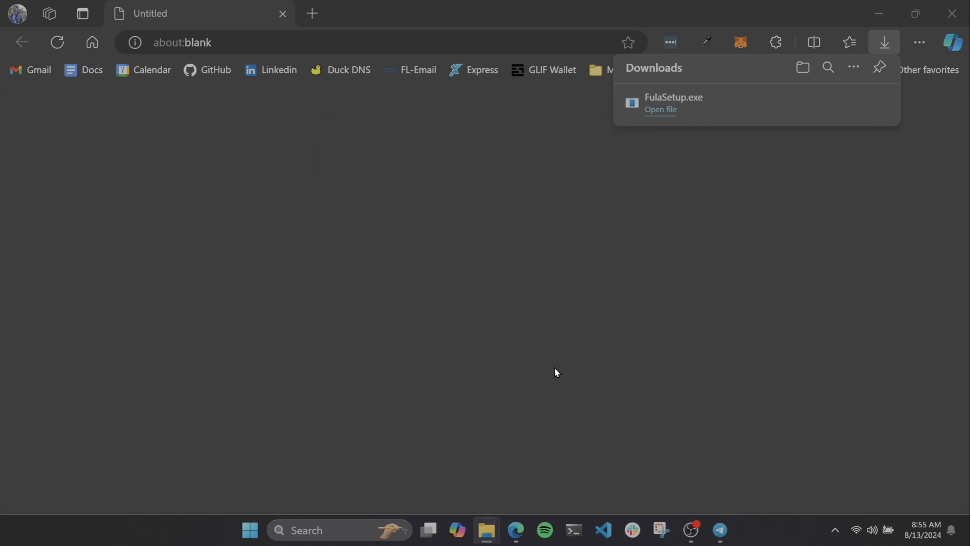
# - Search Windows for "fula", launch Fula Start and reposition its terminal window
pyautogui.click(334, 530)
pyautogui.write('fula')
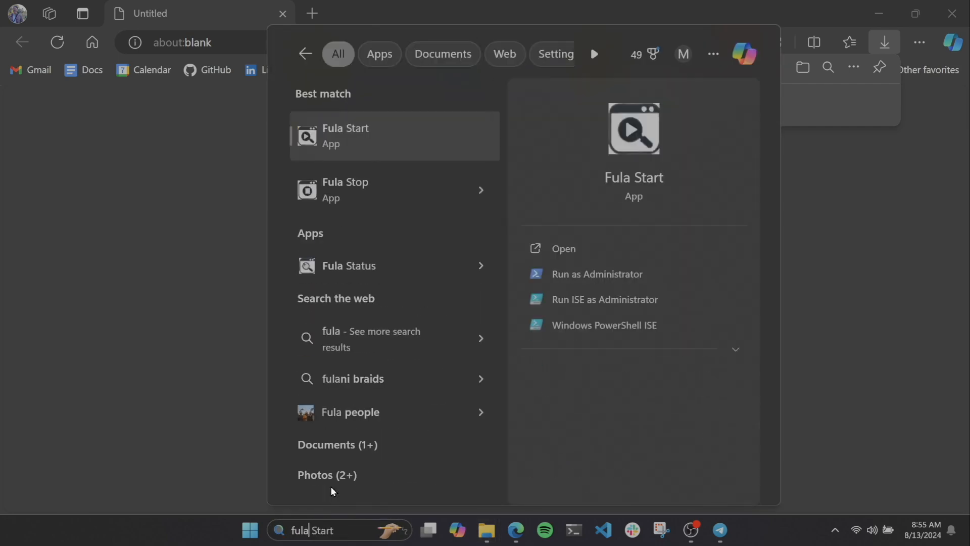
pyautogui.press('Return')
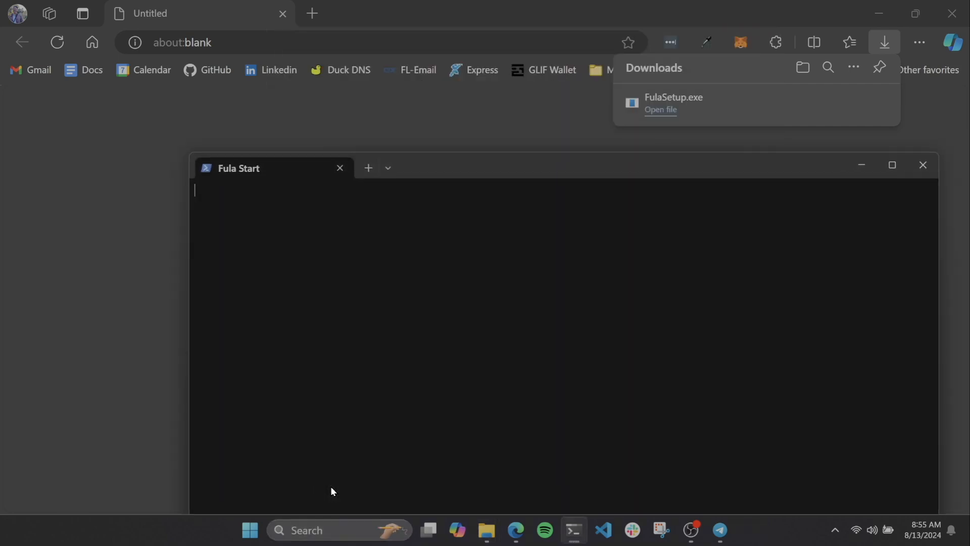
pyautogui.moveTo(535, 171); pyautogui.dragTo(437, 80)
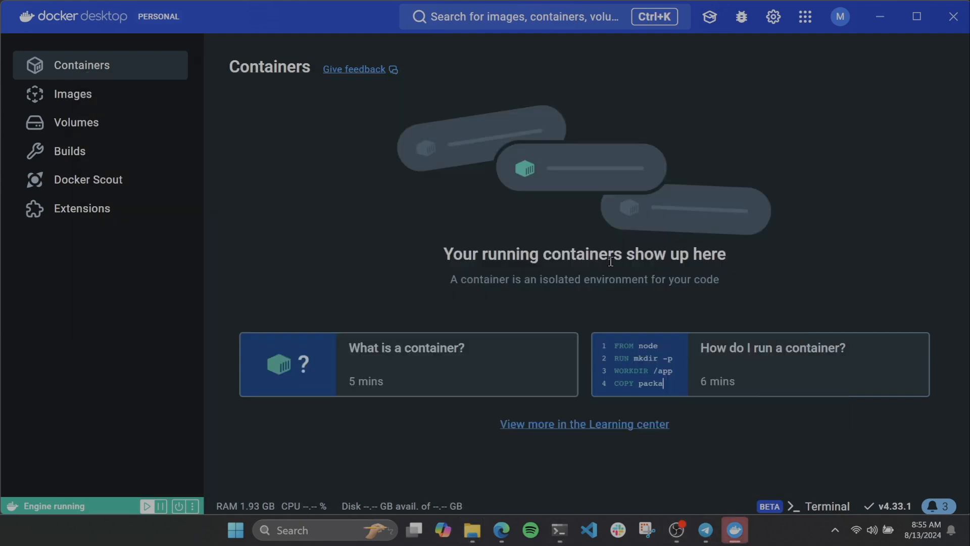
# - Open the fula container group in Docker Desktop to view its containers and logs
pyautogui.click(553, 531)
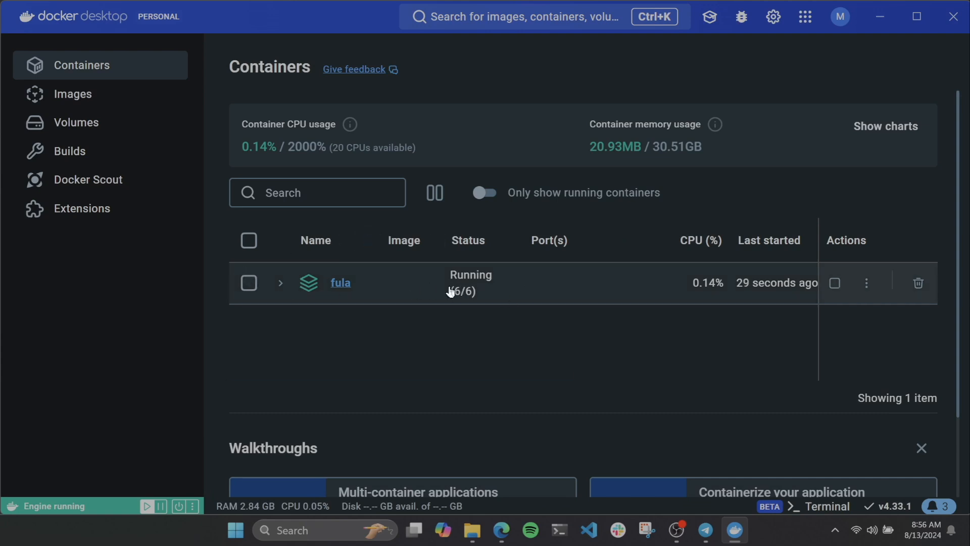
pyautogui.click(542, 288)
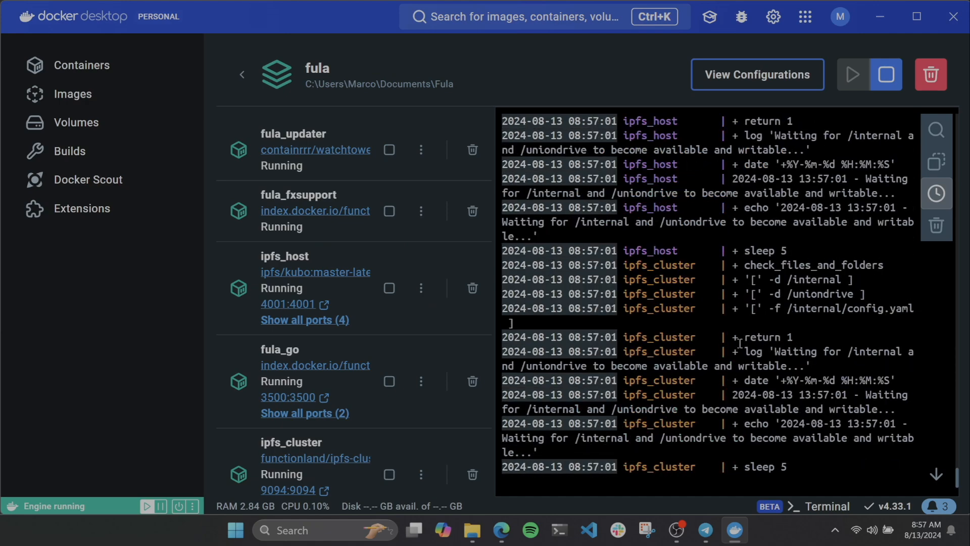
# - Review the earlier log output of the fula container group, then return to the containers list
pyautogui.scroll(5, 765, 375)
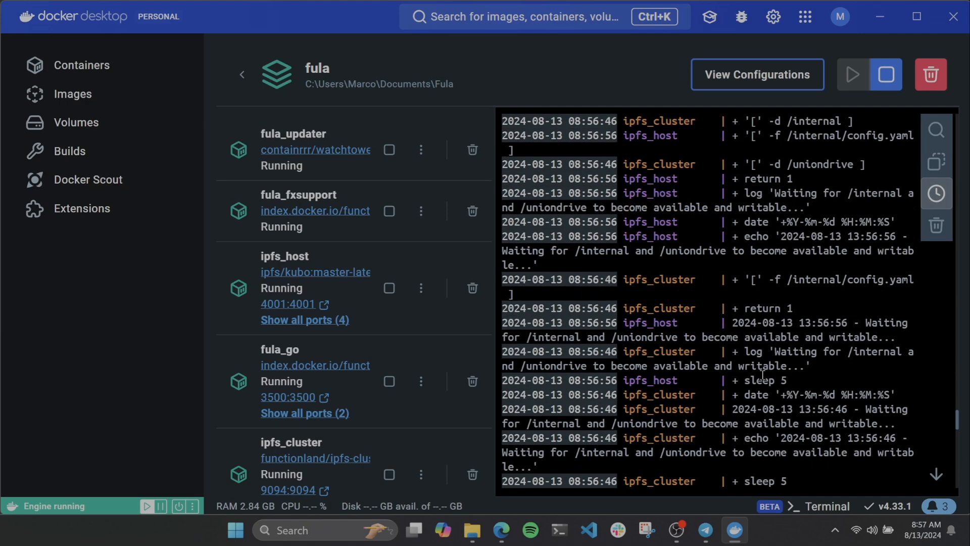
pyautogui.scroll(5, 774, 364)
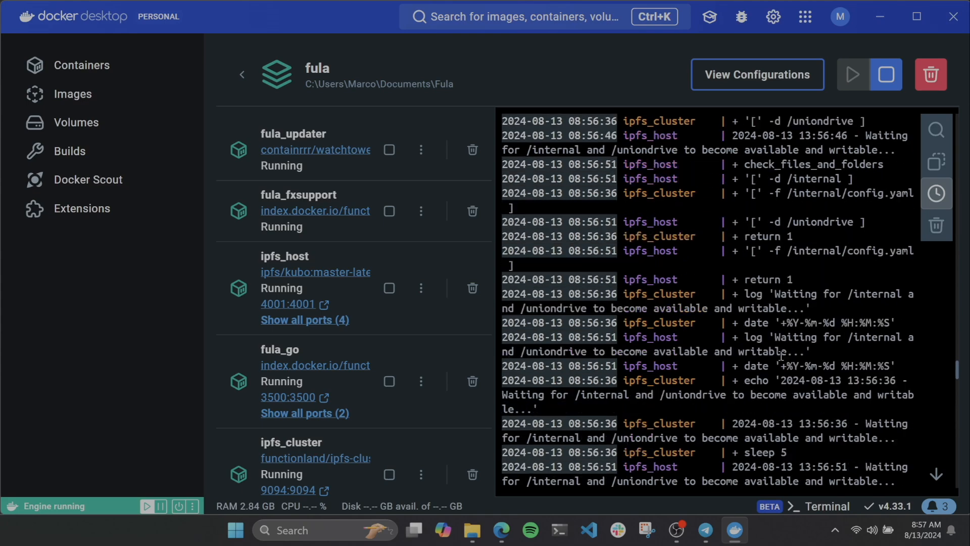
pyautogui.scroll(-6, 758, 358)
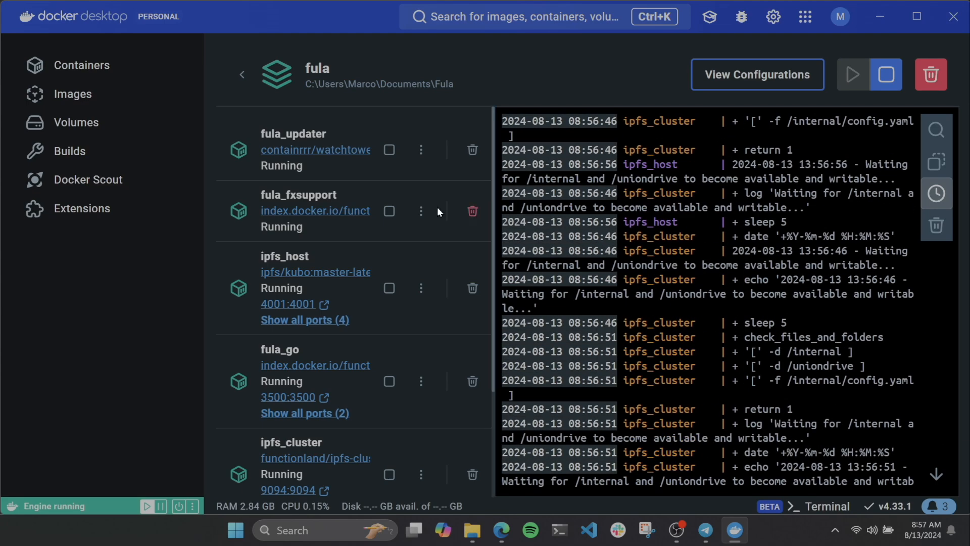
pyautogui.click(242, 75)
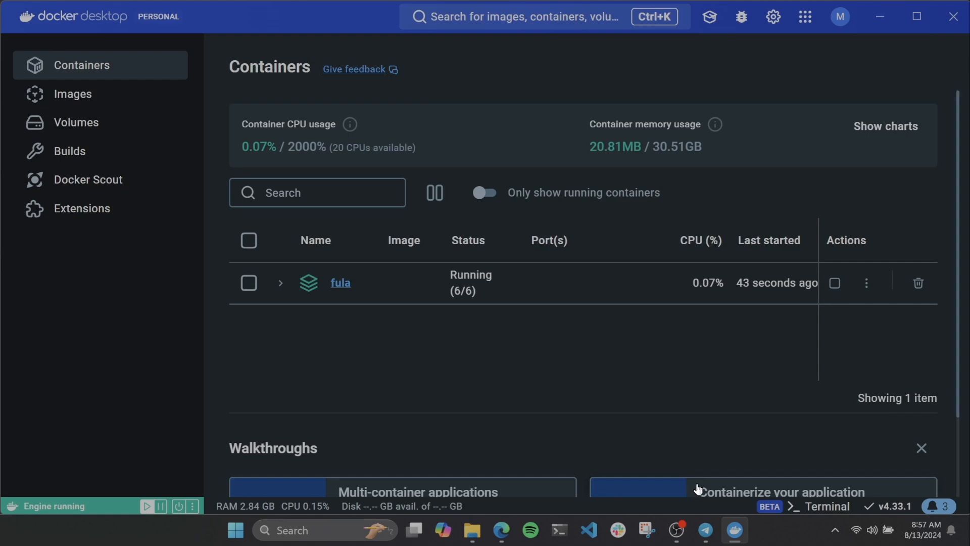
# - Close the Docker Desktop, browser and Telegram windows to clear the desktop
pyautogui.click(943, 19)
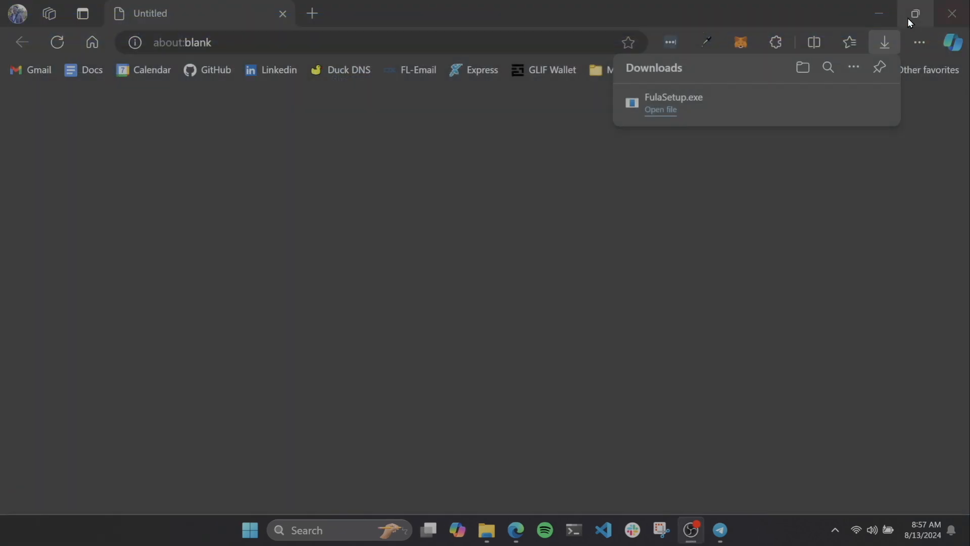
pyautogui.click(952, 15)
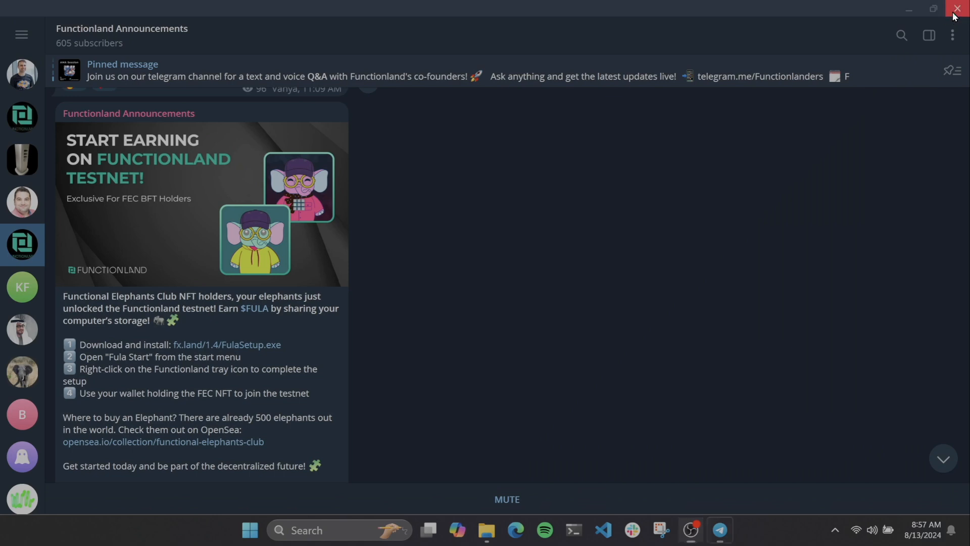
pyautogui.click(953, 16)
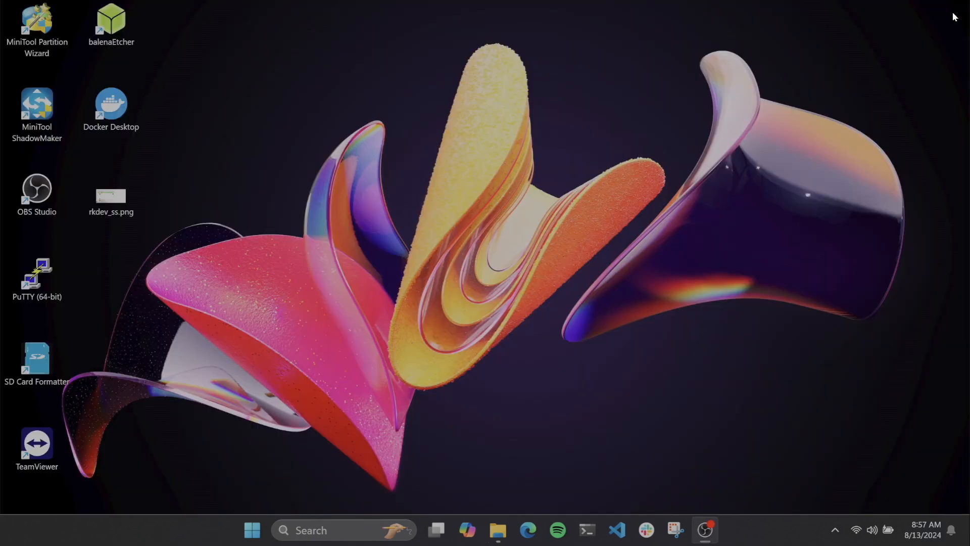
# - Open the Fula Web UI through the Functionland app in the system tray, then accept the terms and continue
pyautogui.click(836, 529)
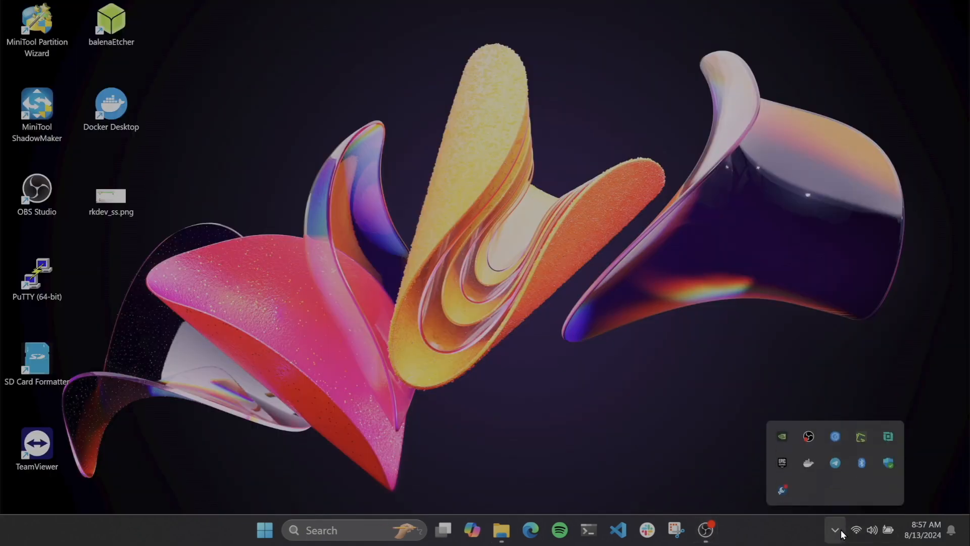
pyautogui.click(888, 437)
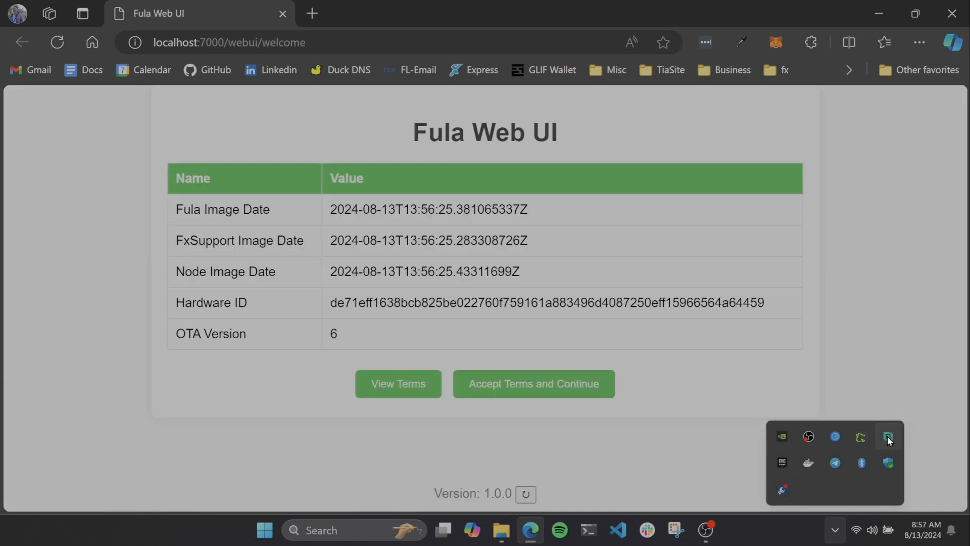
pyautogui.click(837, 304)
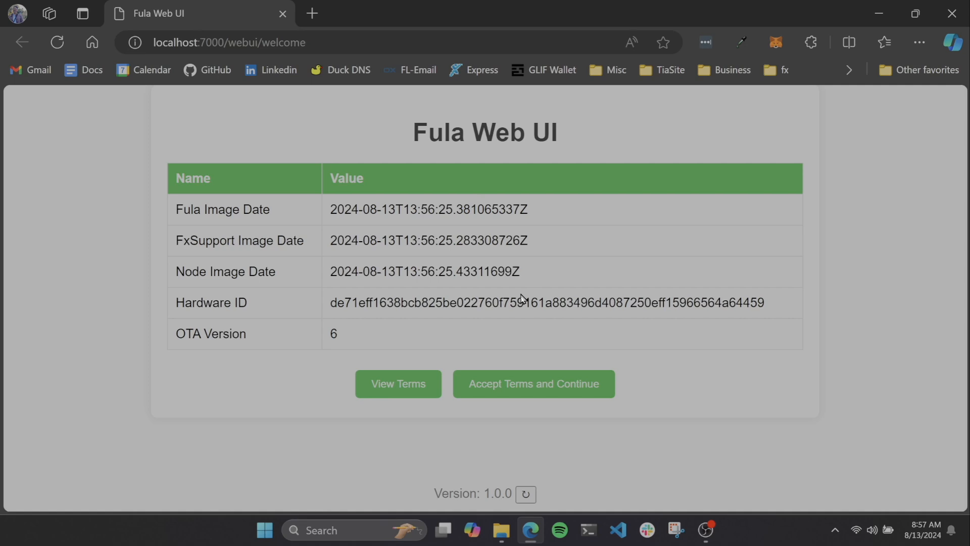
pyautogui.click(528, 386)
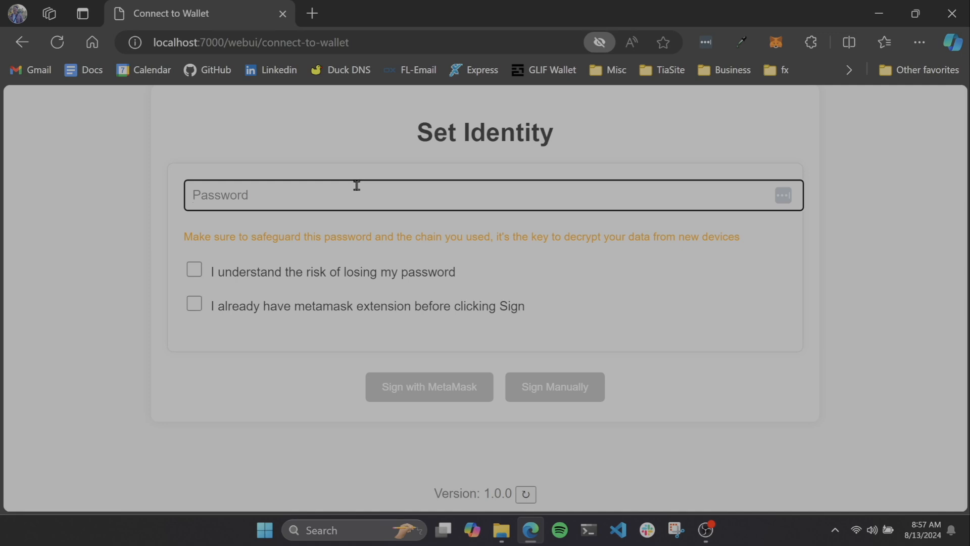
# - Enter the identity password and acknowledge both the password-loss risk and having the MetaMask extension
pyautogui.write('a••••••••••')
pyautogui.click(315, 268)
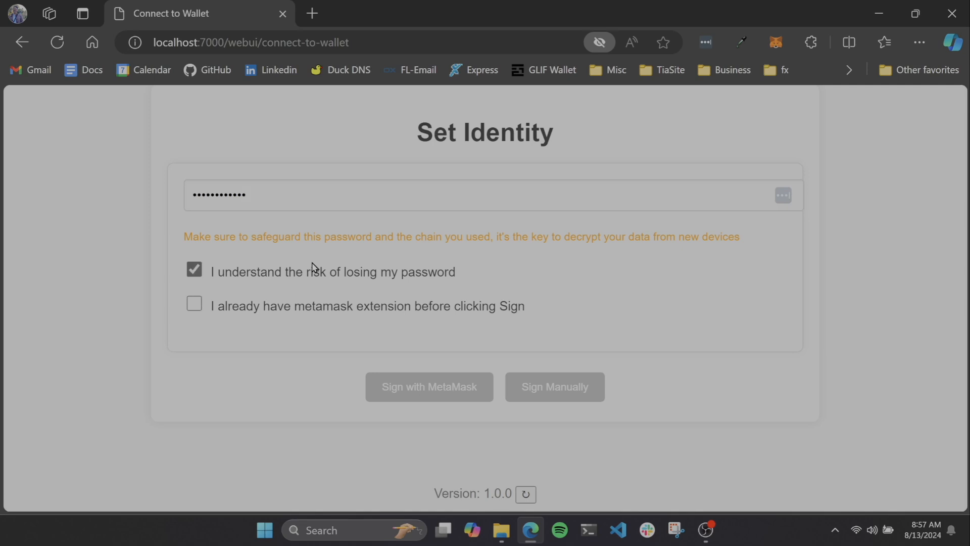
pyautogui.click(267, 308)
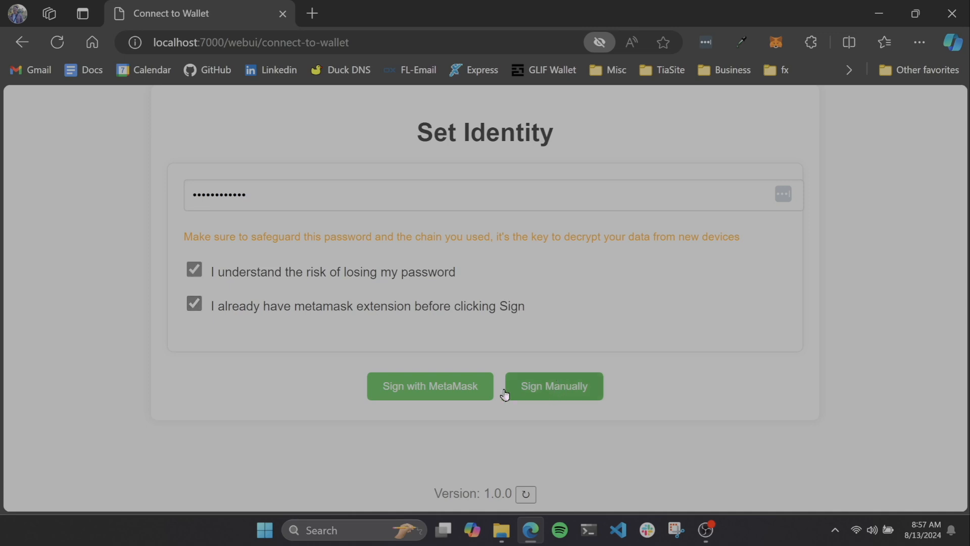
# - Connect the MetaMask wallet with Account 1, approve the site permissions and sign the identity message
pyautogui.click(414, 389)
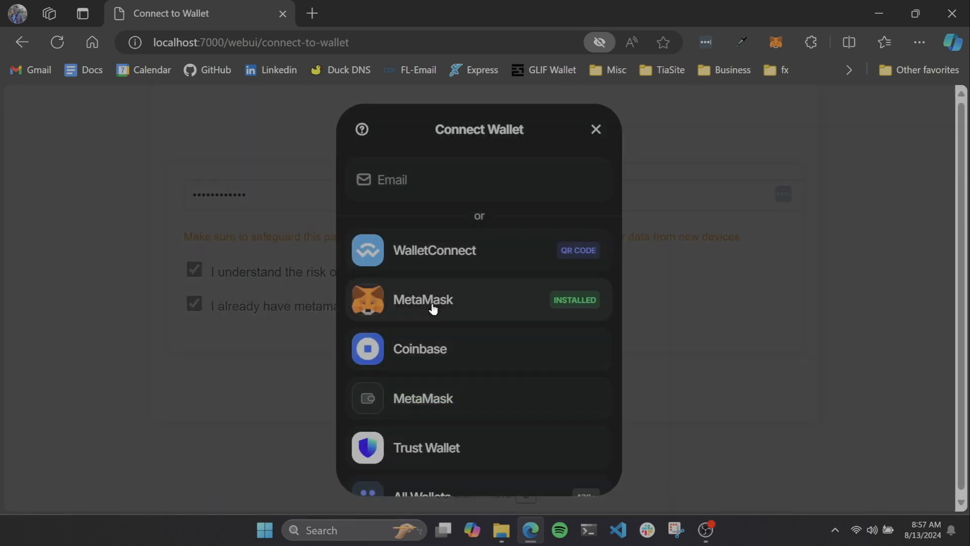
pyautogui.click(434, 304)
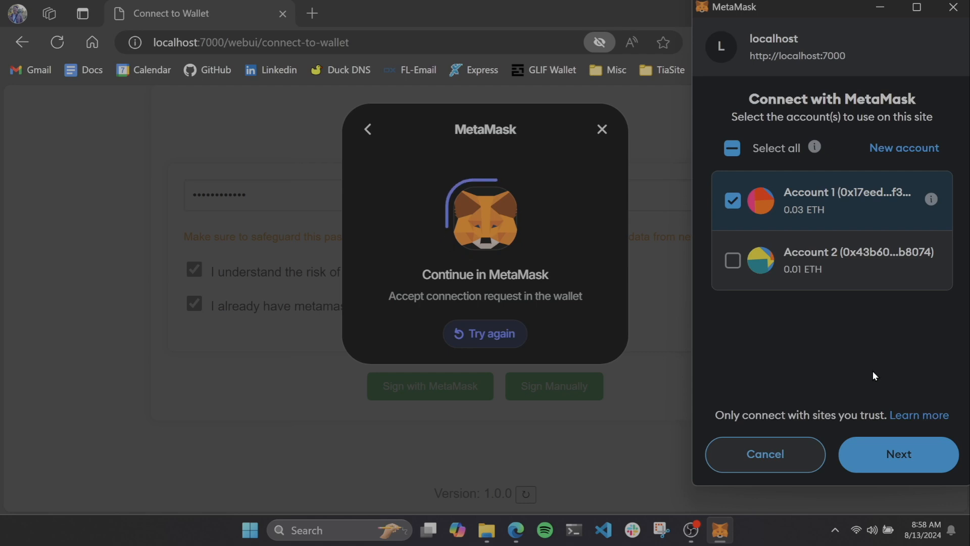
pyautogui.click(898, 454)
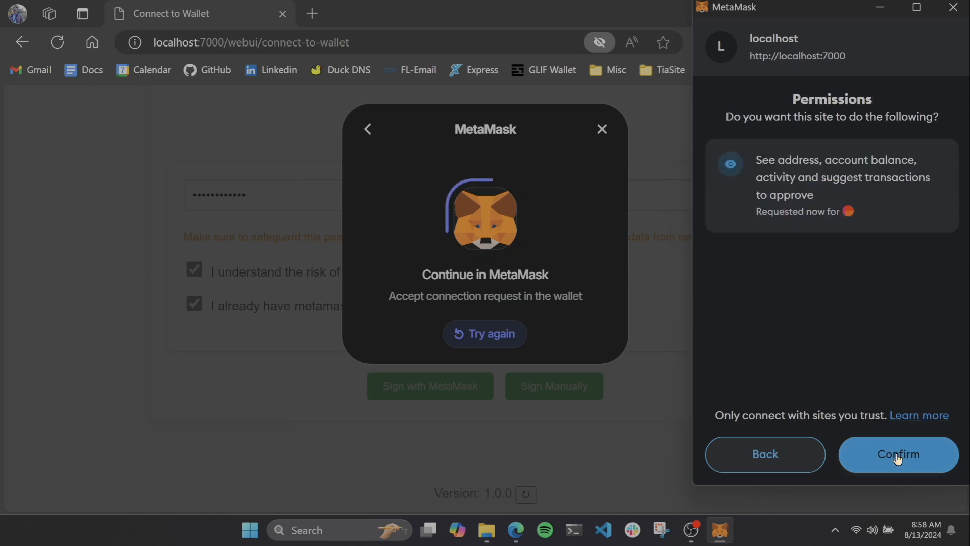
pyautogui.click(898, 455)
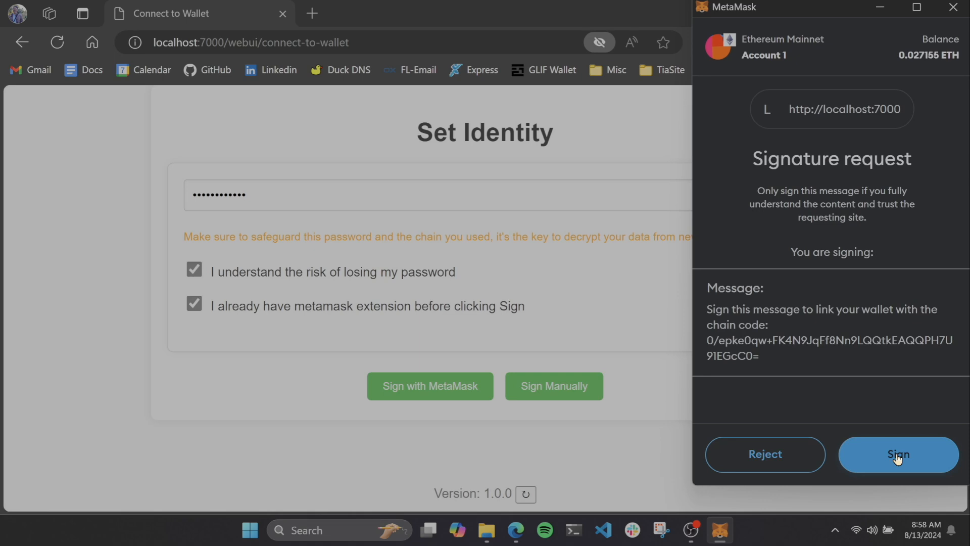
pyautogui.click(898, 457)
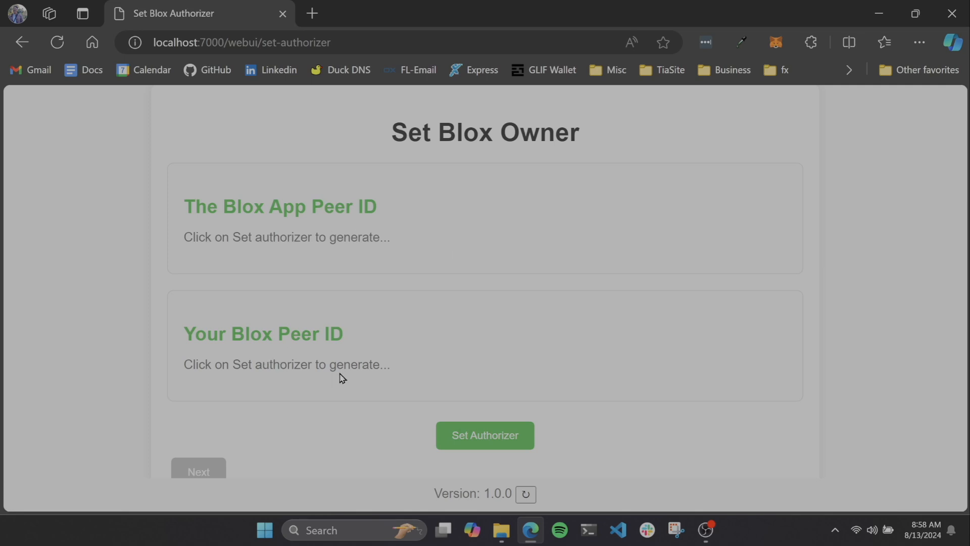
# - Set the Blox authorizer to generate the peer IDs and continue to the pool selection
pyautogui.click(496, 444)
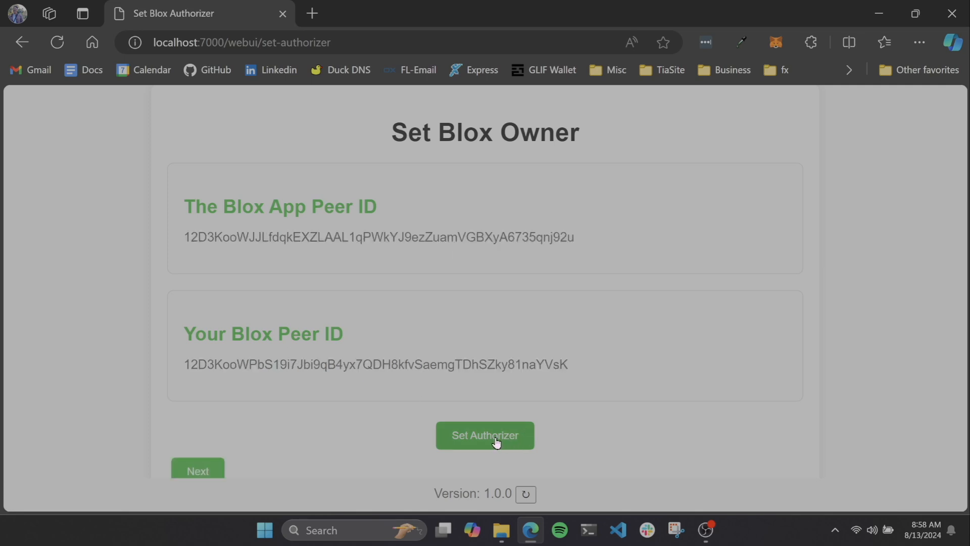
pyautogui.click(193, 475)
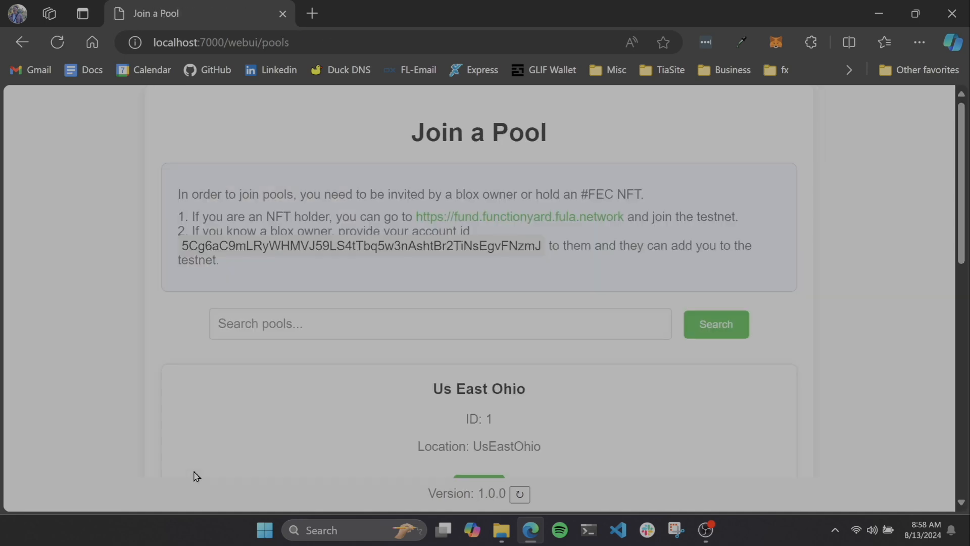
# - Browse the available pools, open the linked testnet registration site and fill in the email, order ID and phone number
pyautogui.scroll(-8, 531, 379)
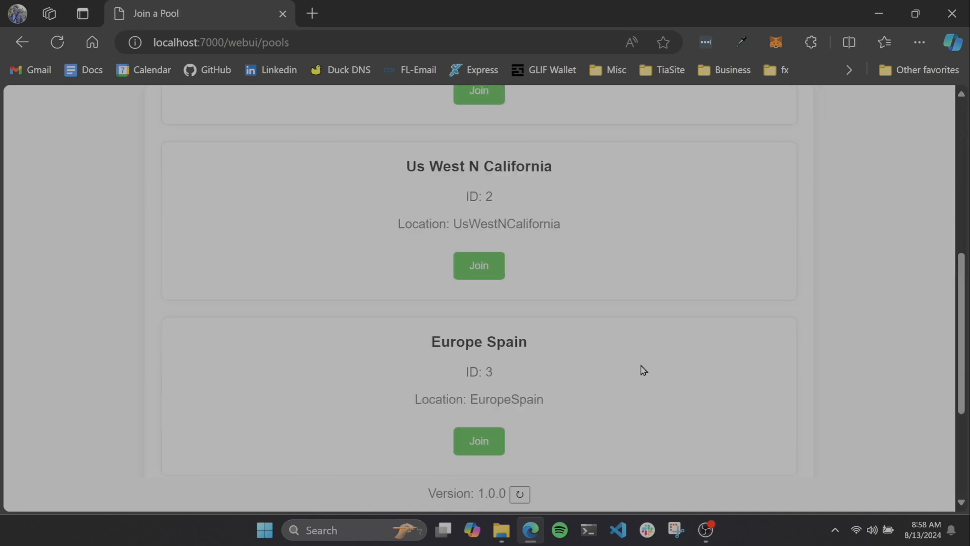
pyautogui.scroll(6, 606, 364)
pyautogui.scroll(2, 544, 328)
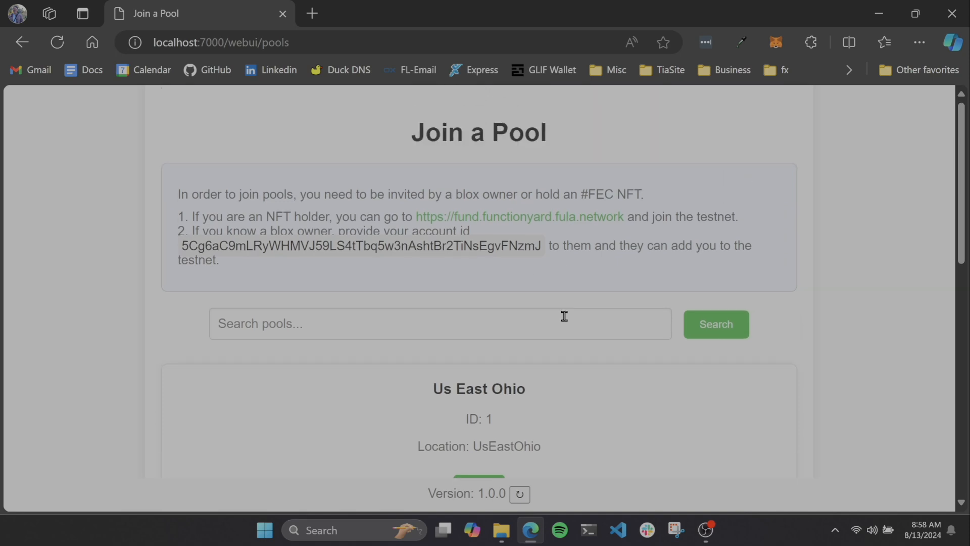
pyautogui.click(496, 217)
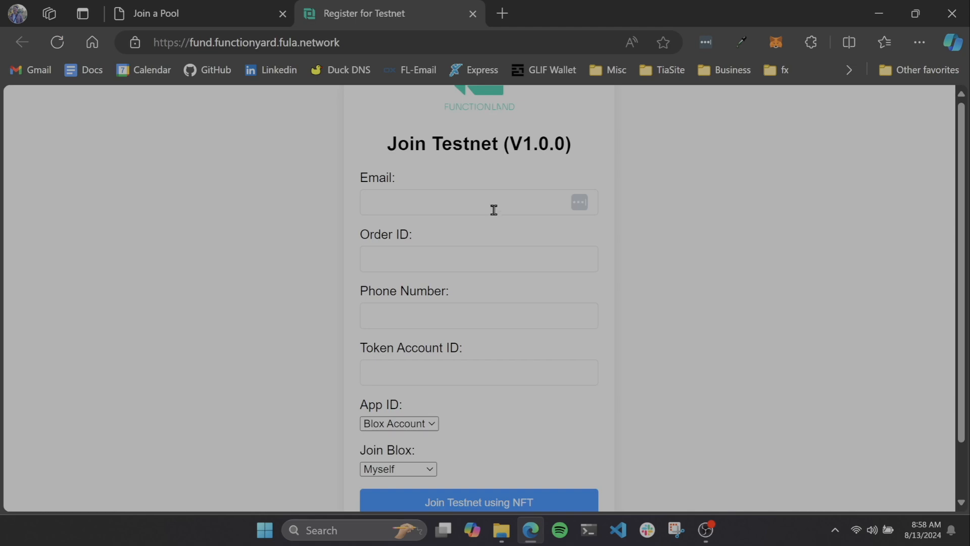
pyautogui.click(494, 209)
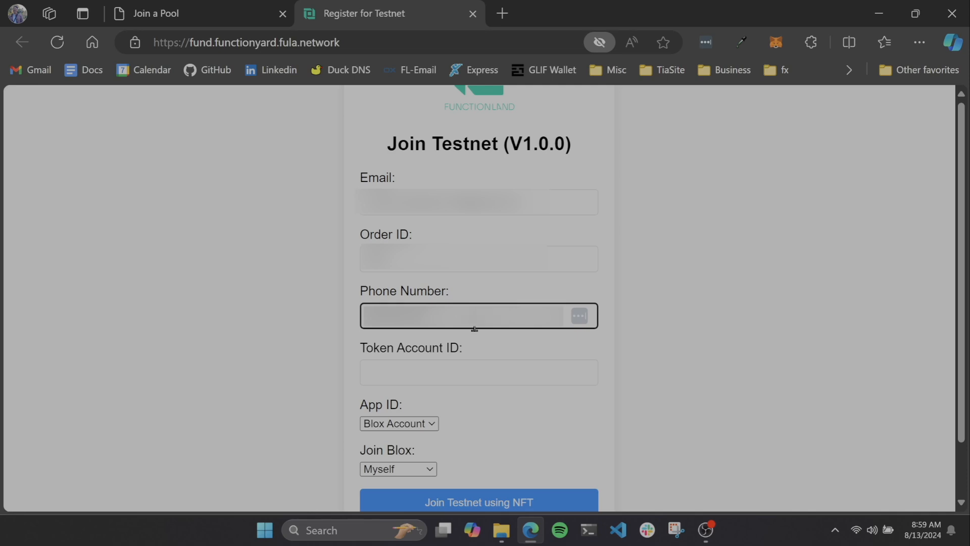
# - Copy the account ID from the Join a Pool page into the Token Account ID of the testnet registration form
pyautogui.click(213, 6)
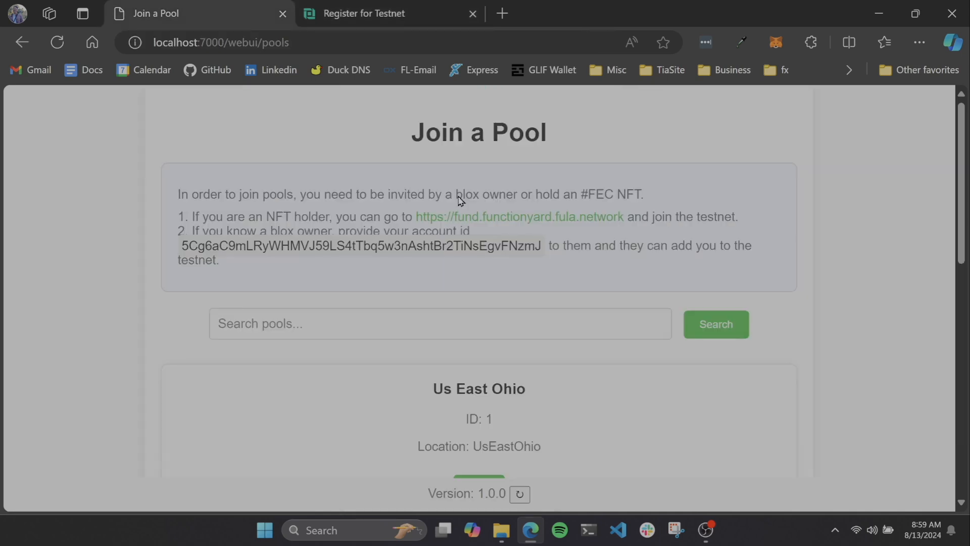
pyautogui.click(470, 255)
pyautogui.click(641, 132)
pyautogui.click(378, 6)
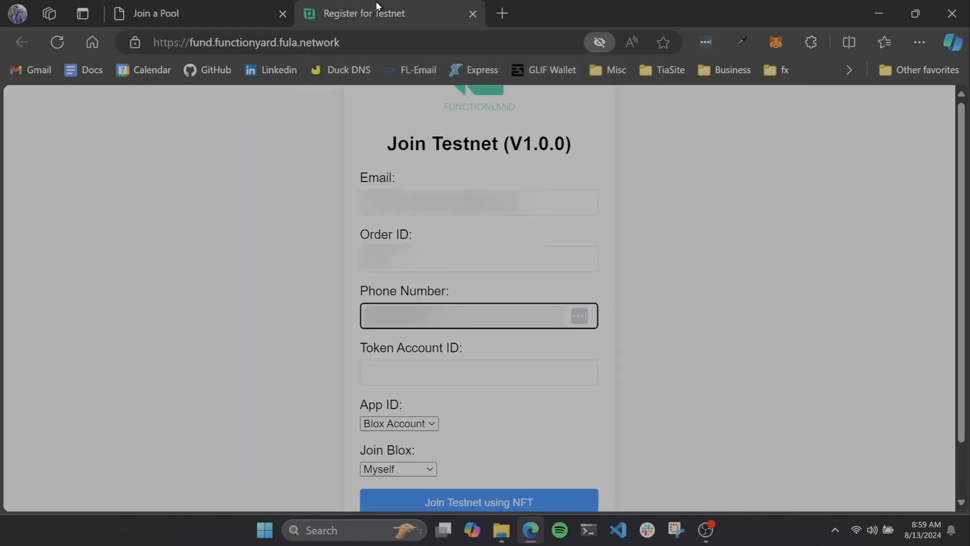
pyautogui.click(412, 370)
pyautogui.hotkey('ctrl', 'v')
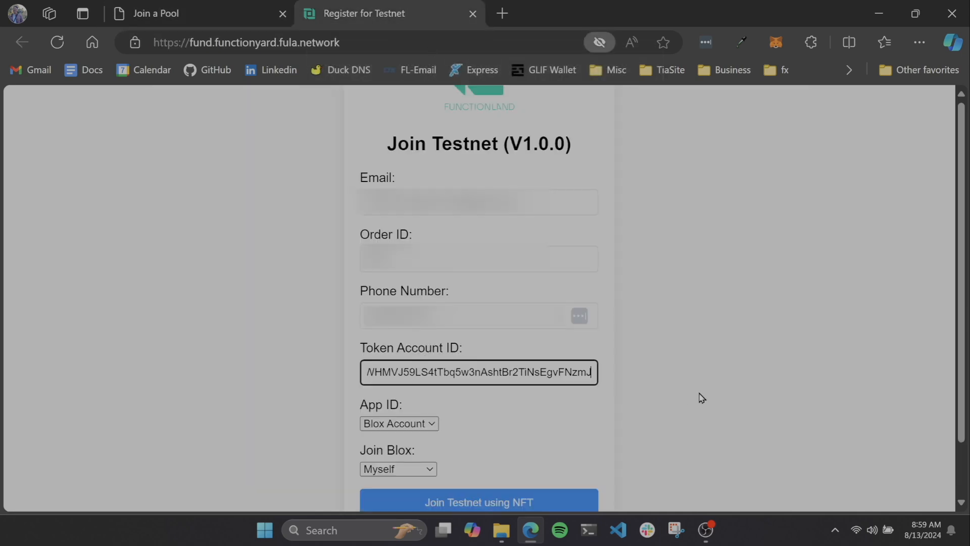
# - Keep App ID as Blox Account and Join Blox as Myself in the testnet registration form
pyautogui.scroll(-2, 701, 397)
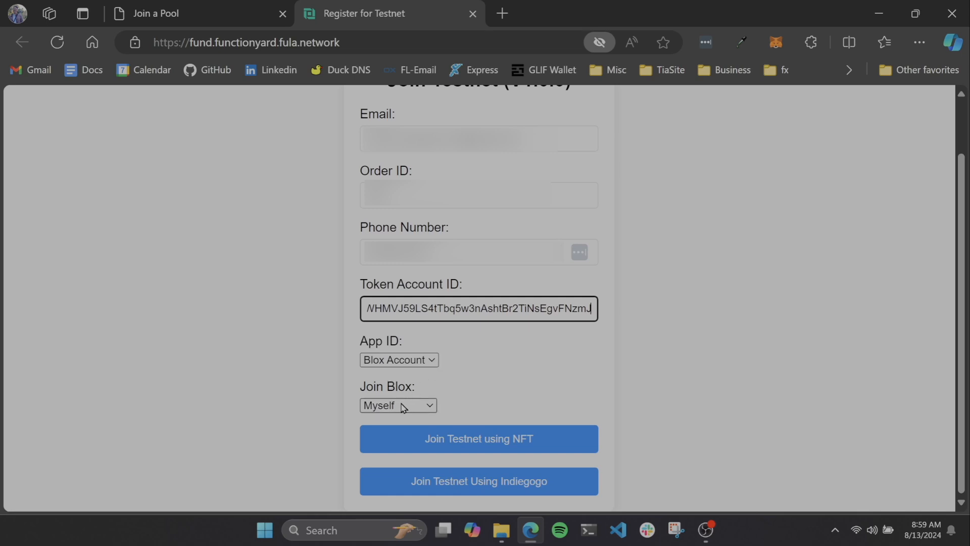
pyautogui.click(431, 362)
pyautogui.click(508, 364)
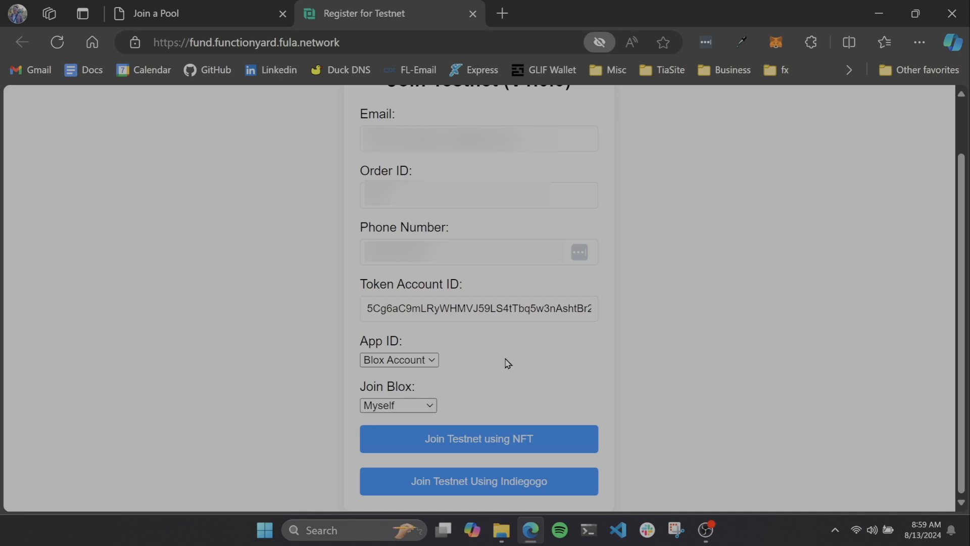
pyautogui.click(420, 407)
pyautogui.click(535, 402)
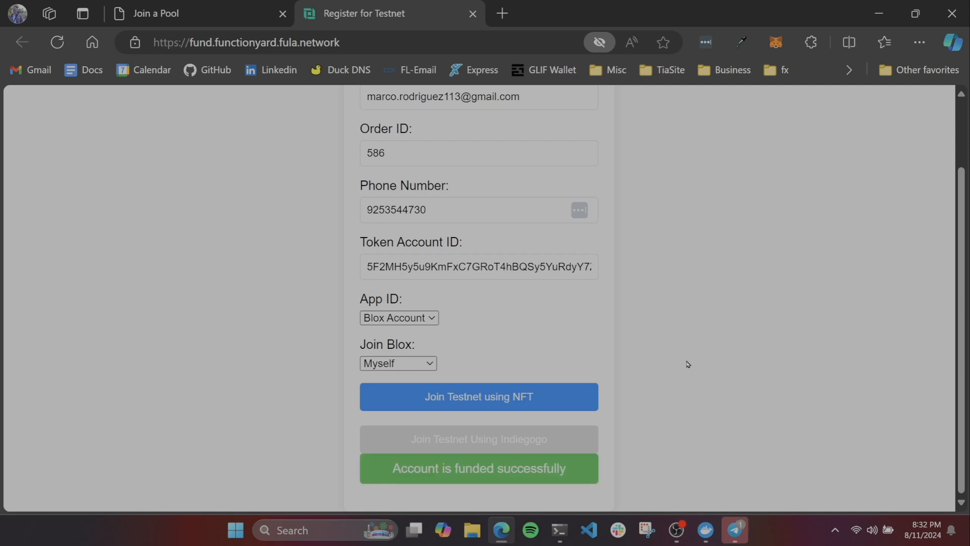
# - Return to the Join a Pool page and request to join the Us East Ohio pool
pyautogui.click(176, 11)
pyautogui.scroll(-2, 476, 310)
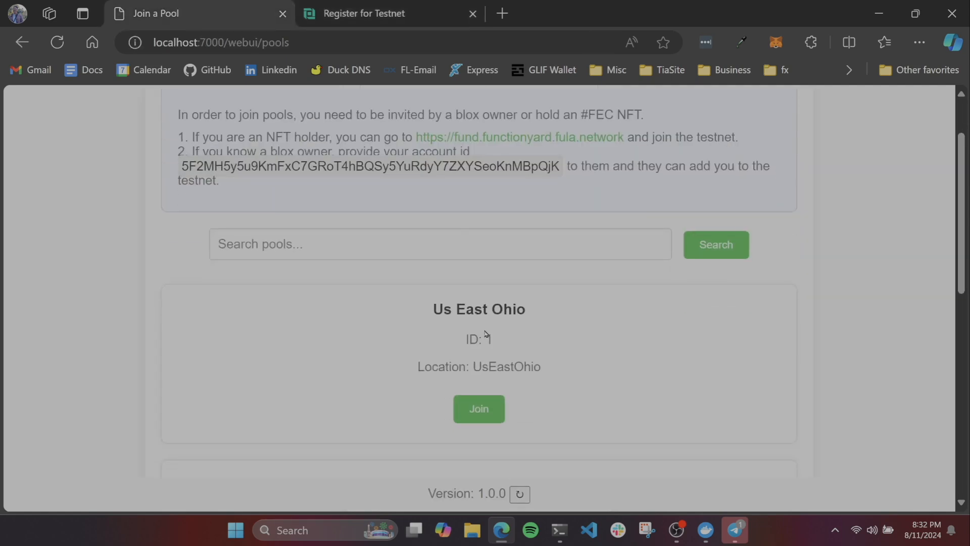
pyautogui.click(492, 407)
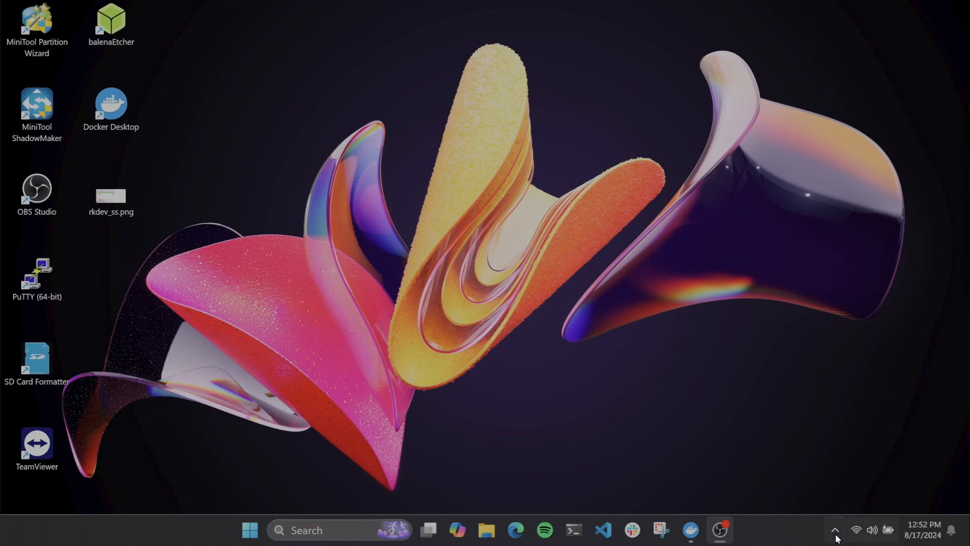
# - Reopen the Fula Web UI from the system tray and check the Docker status and Fula rewards on its home page
pyautogui.click(835, 529)
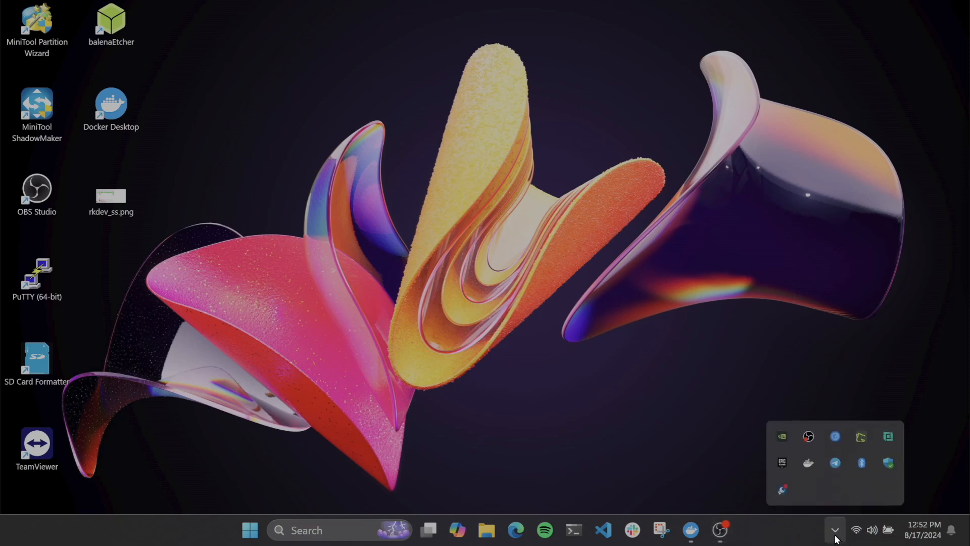
pyautogui.click(865, 437)
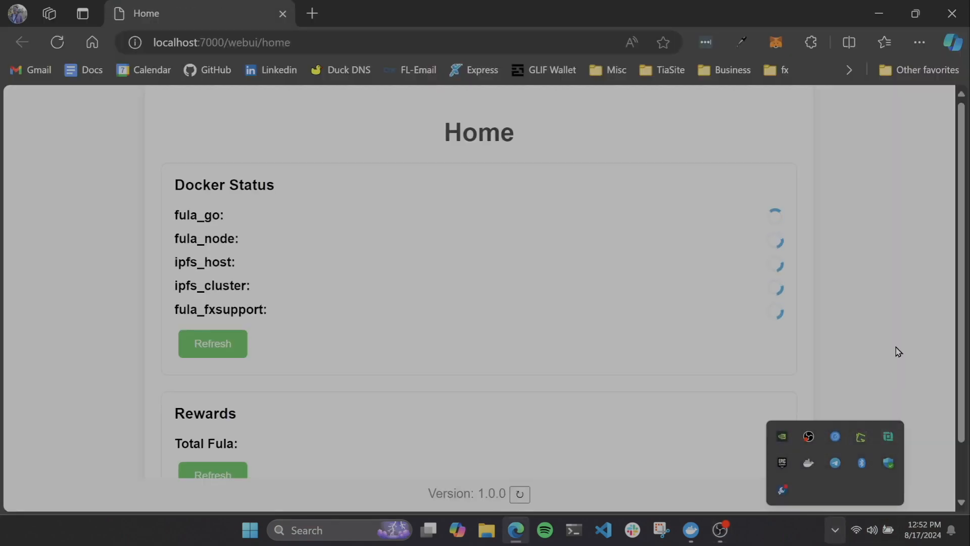
pyautogui.scroll(-1, 536, 322)
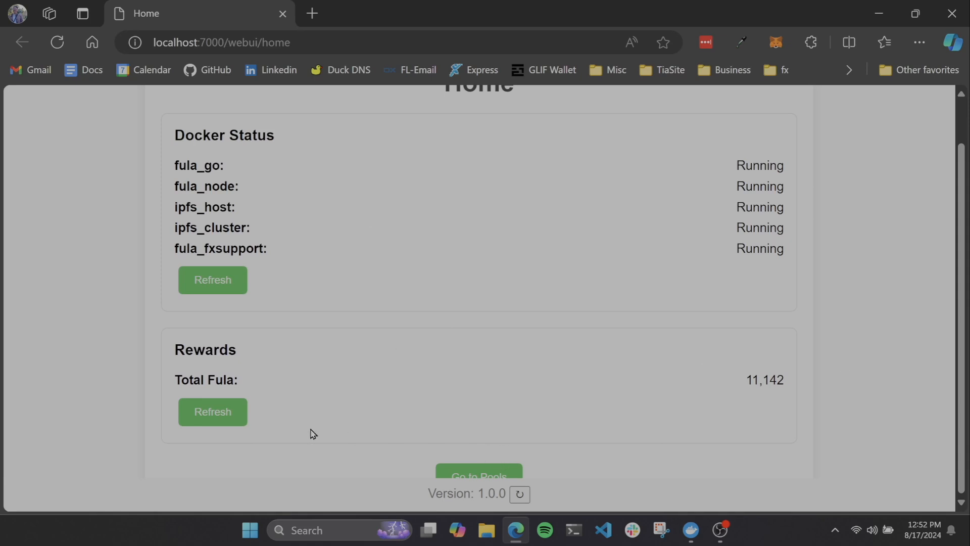
# - Go to the pools page to check the join request status of the listed pools, then return to the home page
pyautogui.click(484, 474)
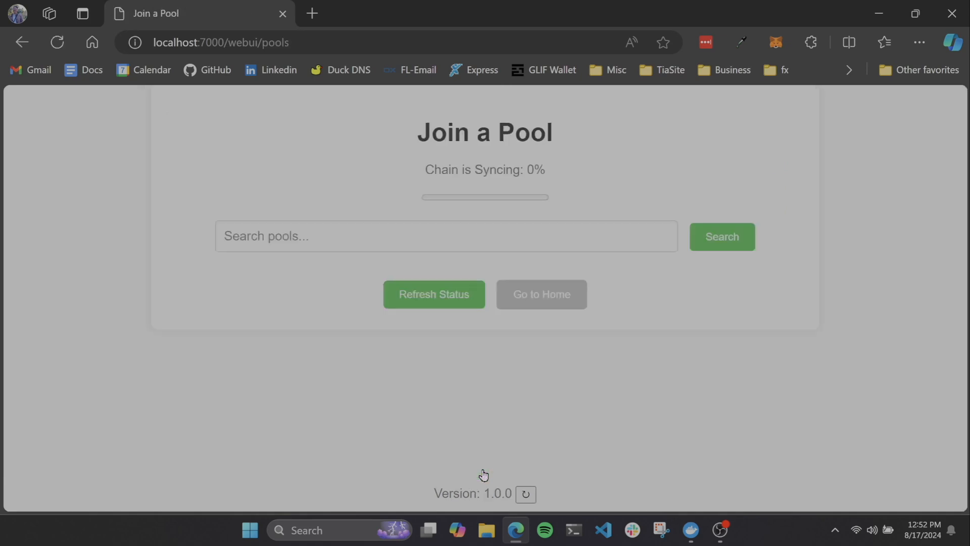
pyautogui.scroll(-5, 508, 415)
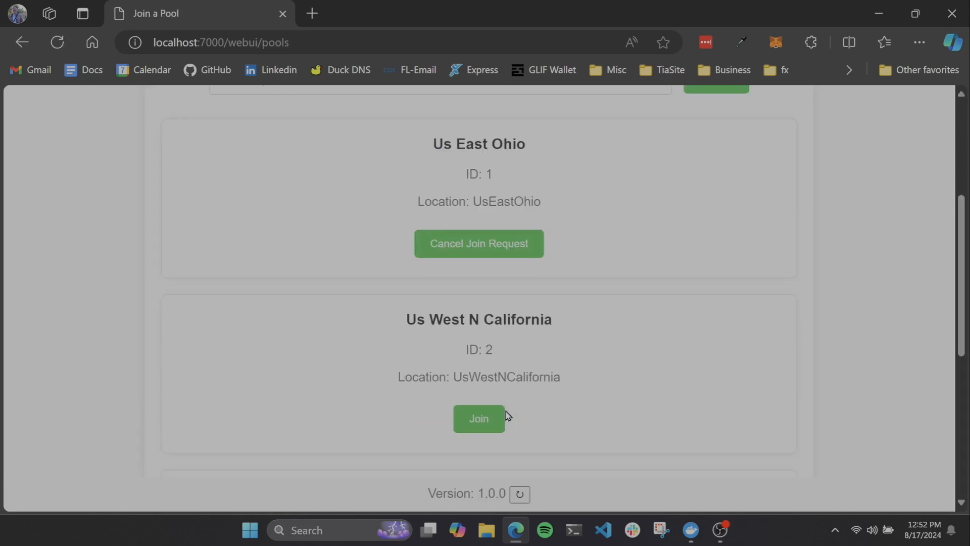
pyautogui.scroll(-5, 508, 416)
pyautogui.click(536, 473)
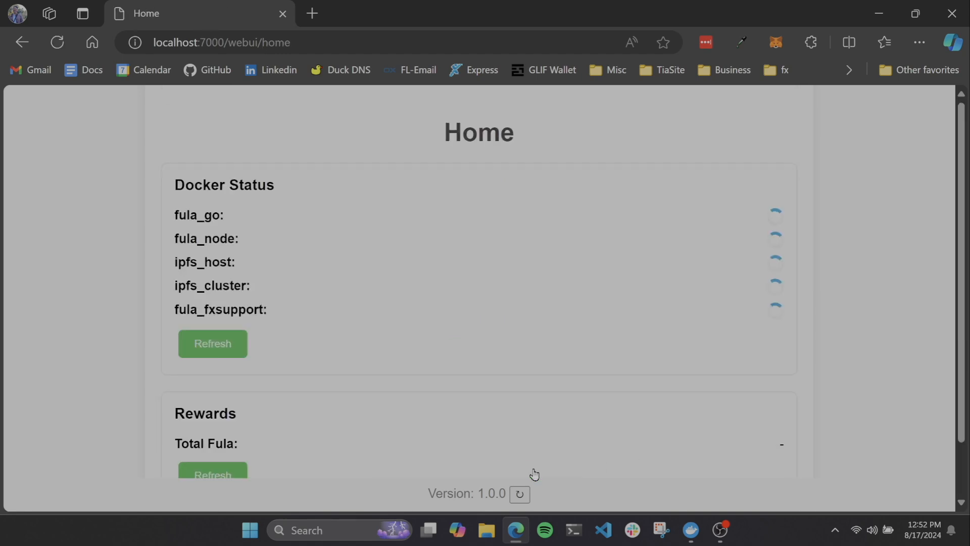